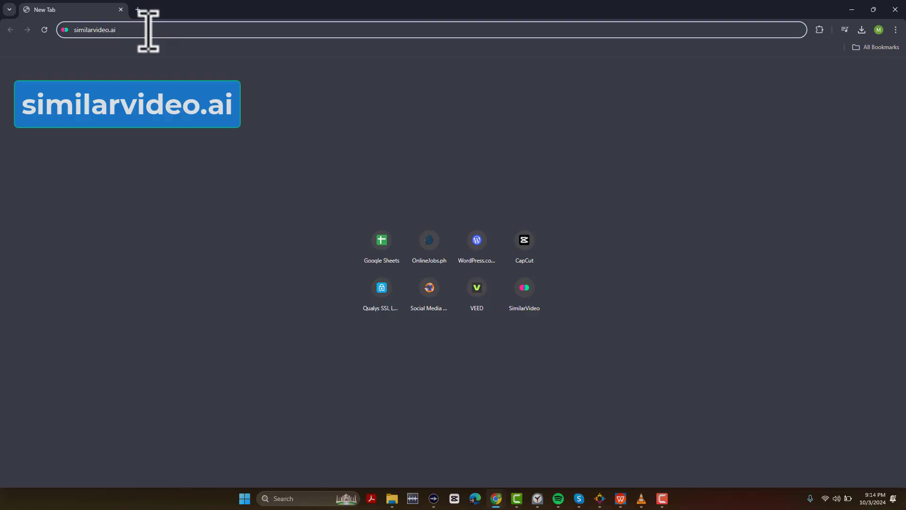
Step: Load similarvideo.ai full-screen and browse its Use Cases and Features menus
key("Return")
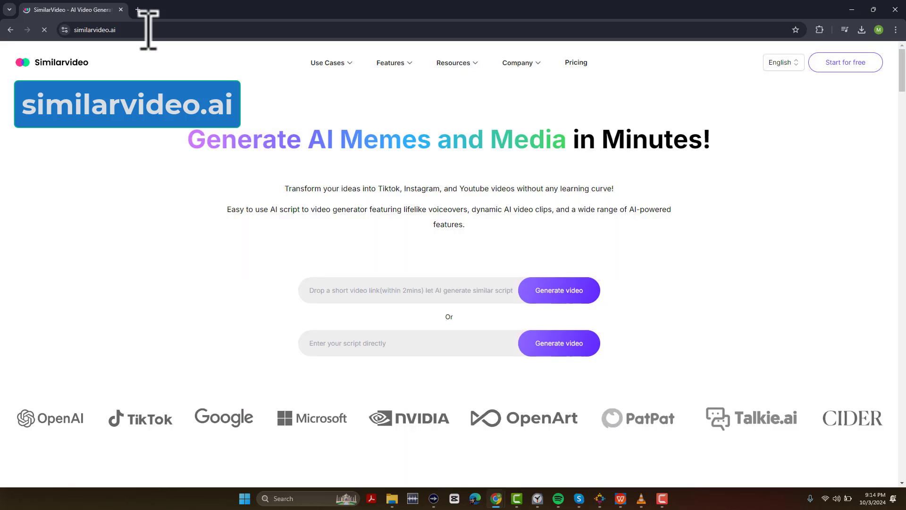
key("F11")
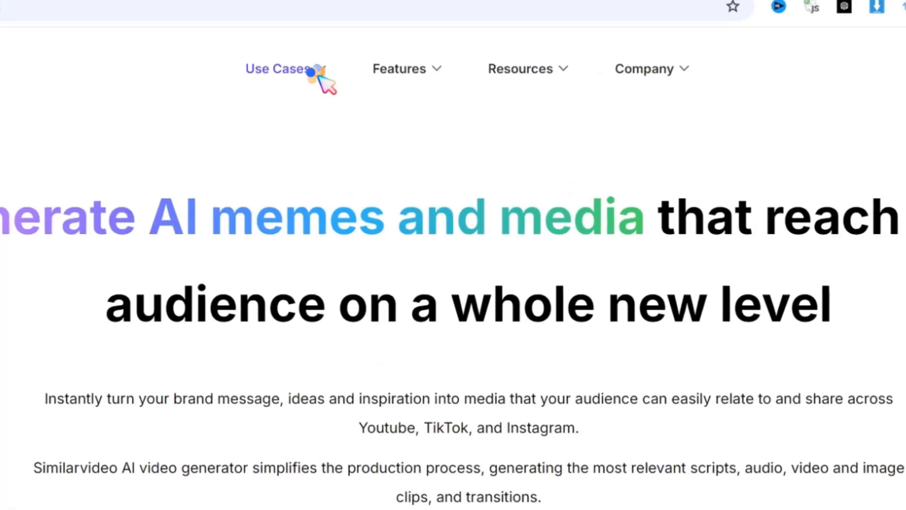
left_click(307, 68)
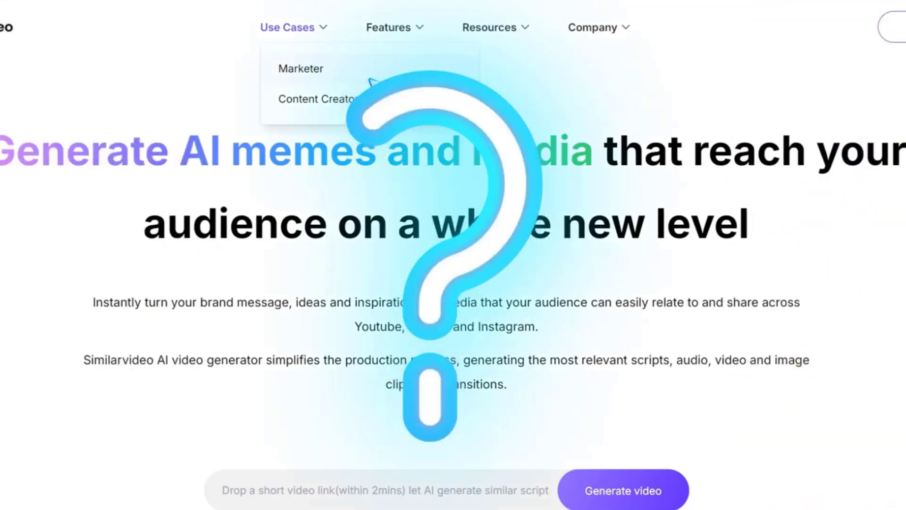
left_click(419, 28)
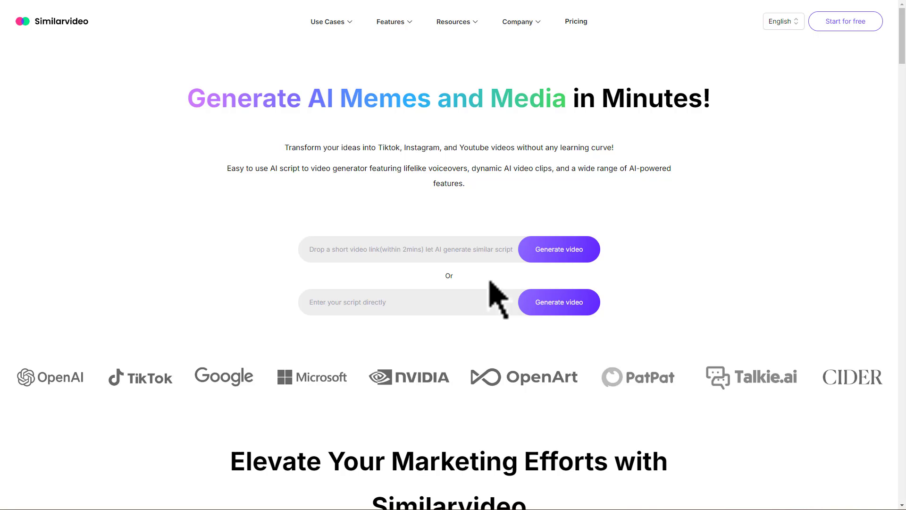
Step: Start for free to reach the dashboard, then dismiss the 'Join our vibrant community' popup
left_click(842, 22)
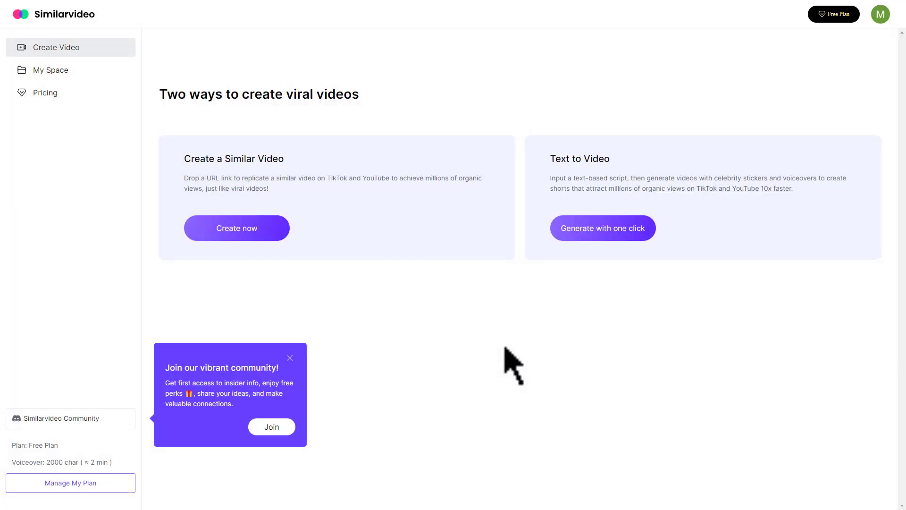
left_click(290, 358)
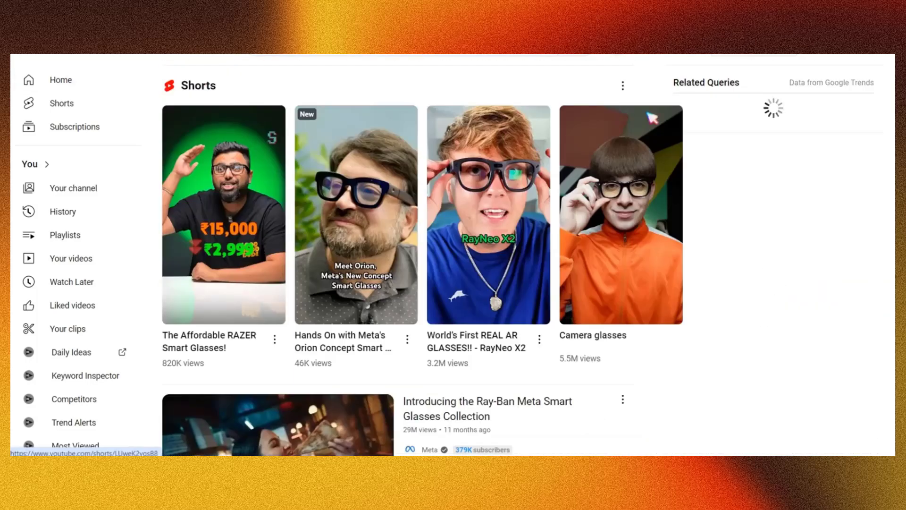
Step: Open the 'WE ARE LIVING IN THE FUTURE' smart glasses Short, pause it, and copy its link
scroll(704, 166, "down", 15)
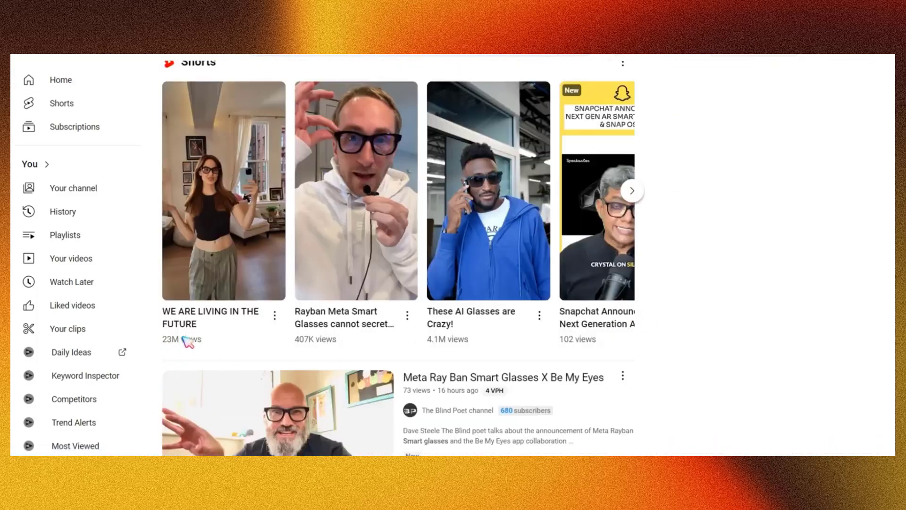
left_click(188, 341)
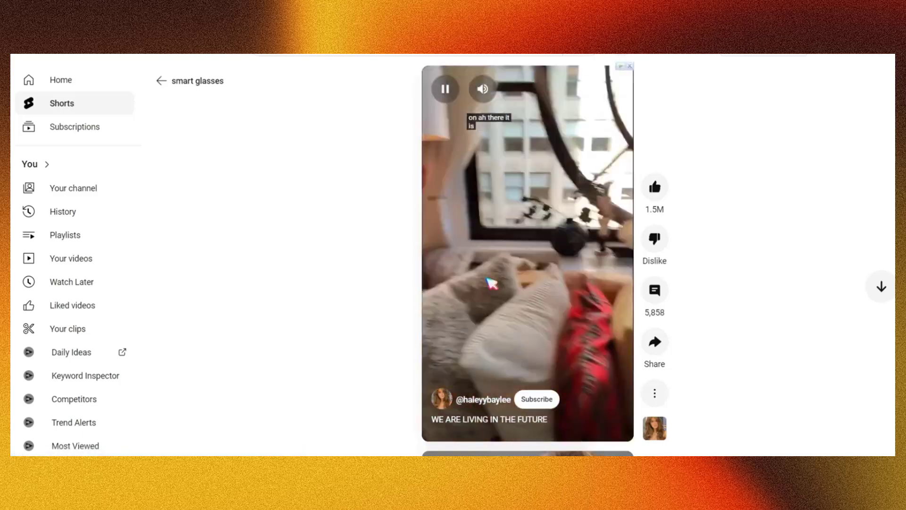
left_click(492, 287)
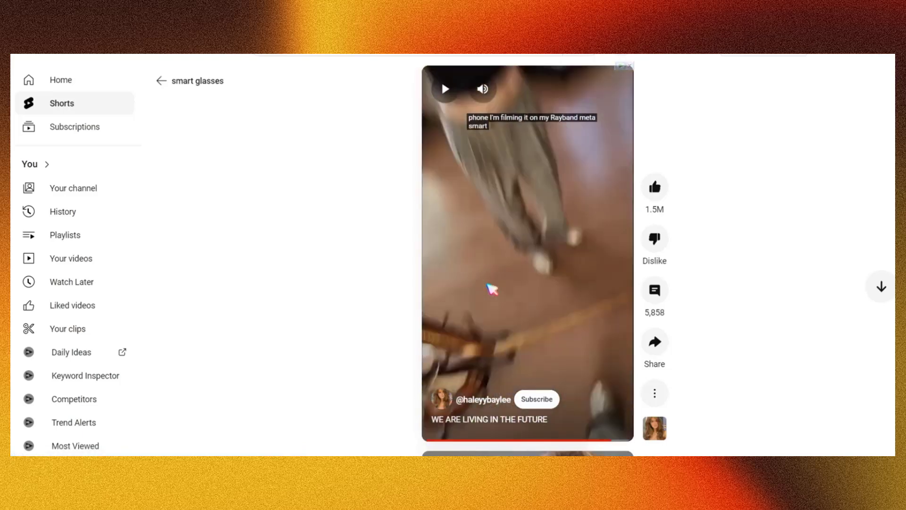
right_click(255, 47)
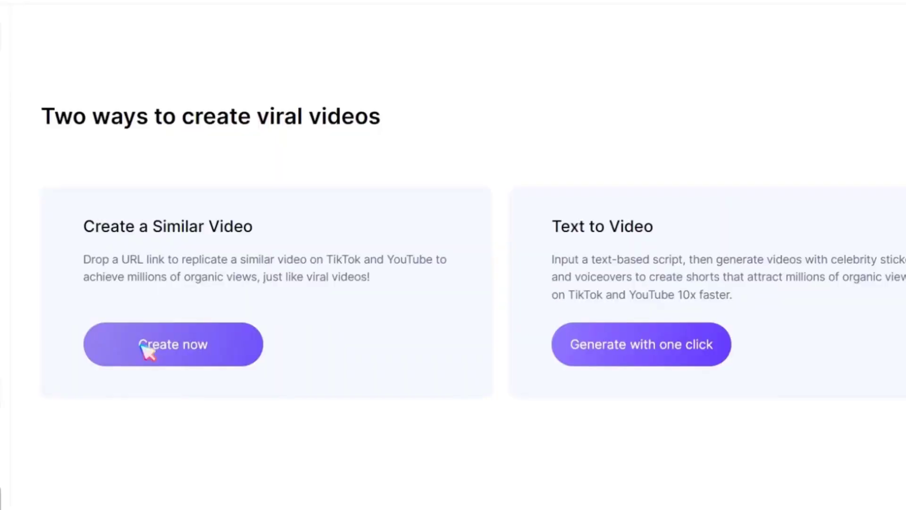
Step: Start a similar video and paste the Short's link into the voice-over video link field
left_click(142, 347)
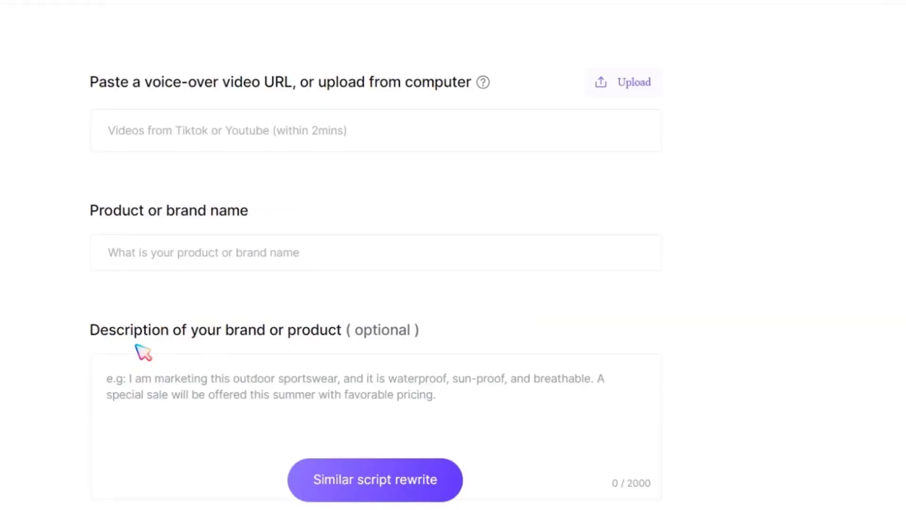
left_click(221, 136)
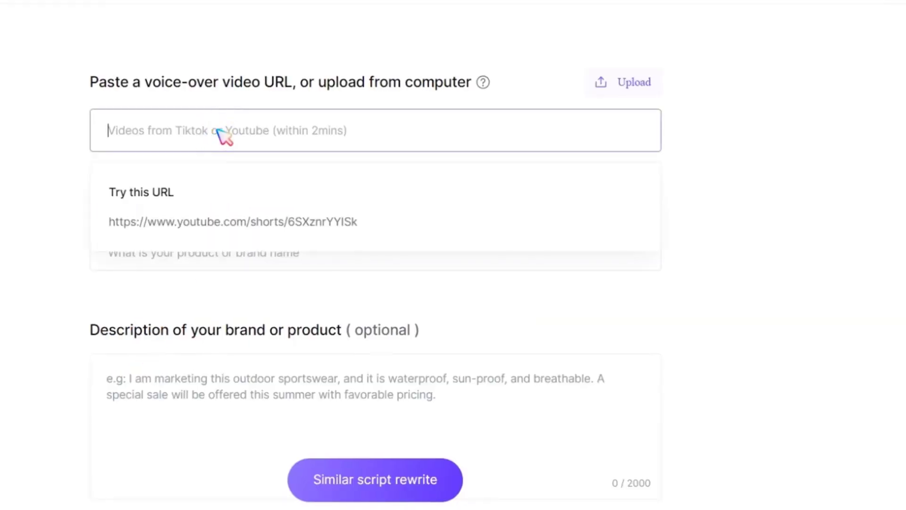
type("https://www.youtube.com/shorts/sKLGoTL6V_M")
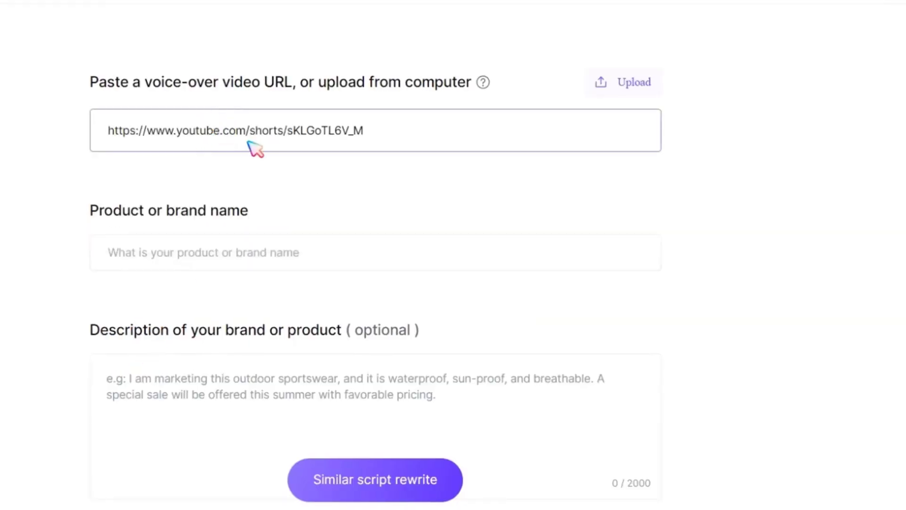
left_click(643, 86)
left_click(532, 208)
Step: Enter 'Smart Glasses' as the brand name and paste the 146-character Meta Ray-Ban description
scroll(411, 189, "down", 2)
left_click(225, 174)
type("Smart Glasse")
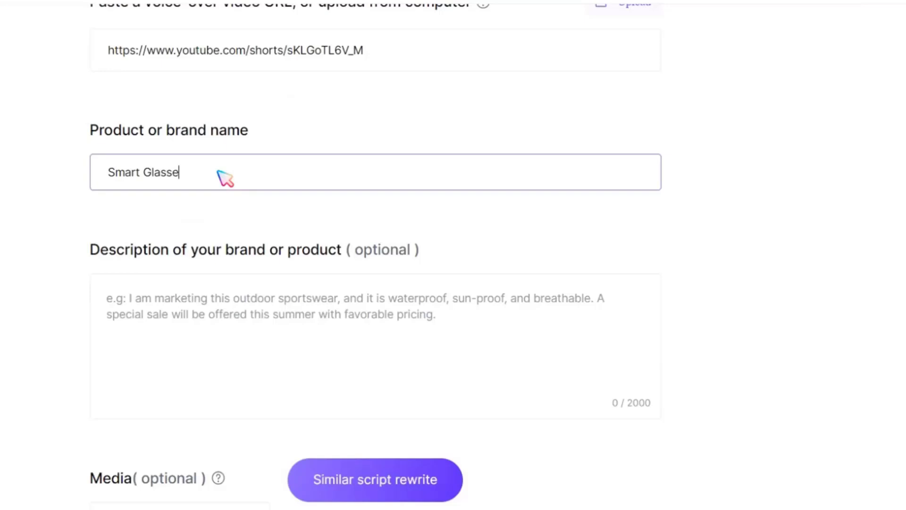
type("s")
scroll(236, 198, "down", 2)
left_click(261, 247)
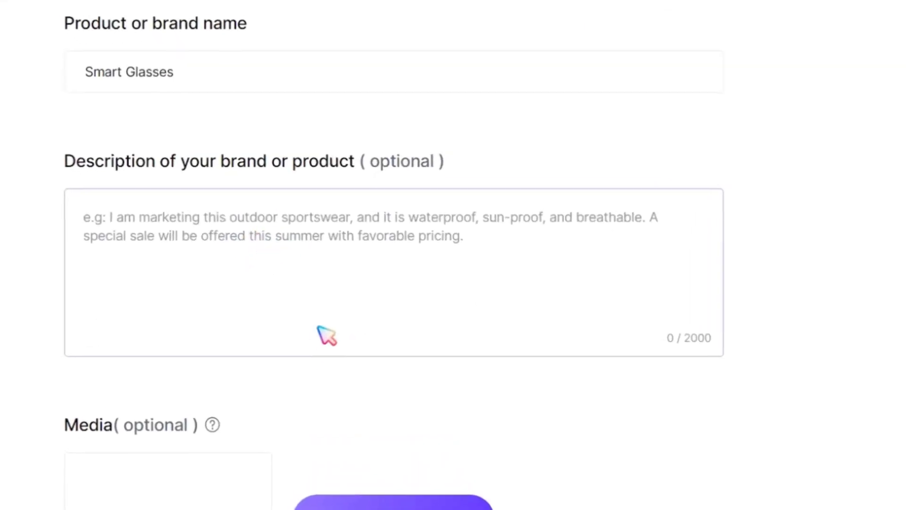
type("Meta's next generation of smart glasses, available in the iconic Ray-Ban frames with built-in camera, open-ear audio, and seamless social sharing.")
left_click_drag(368, 236, 82, 218)
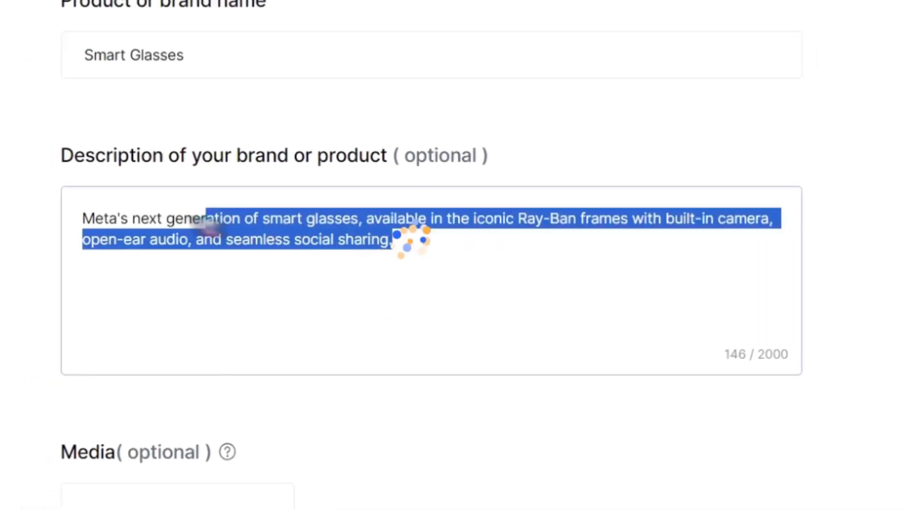
scroll(285, 368, "down", 4)
mouse_move(402, 323)
scroll(384, 295, "down", 1)
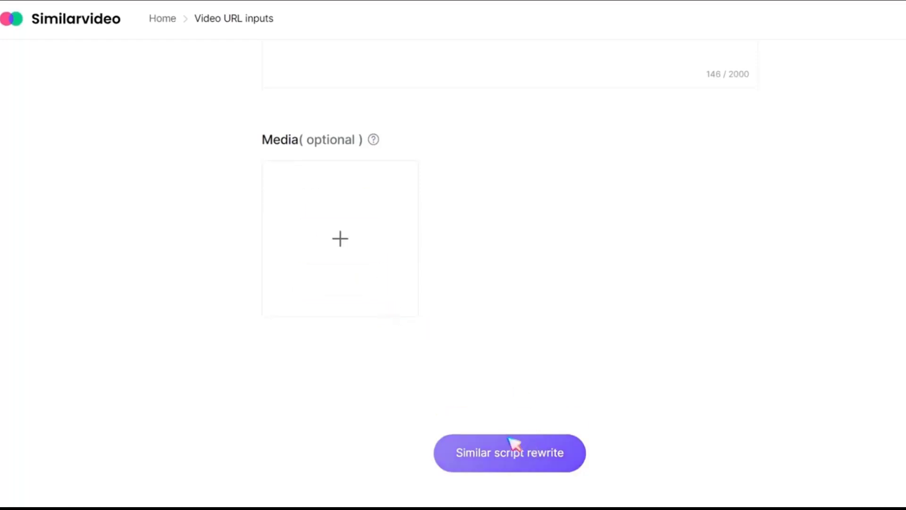
Step: Rewrite the Short's script, select Customized script 2, and proceed to Video Setting
left_click(491, 456)
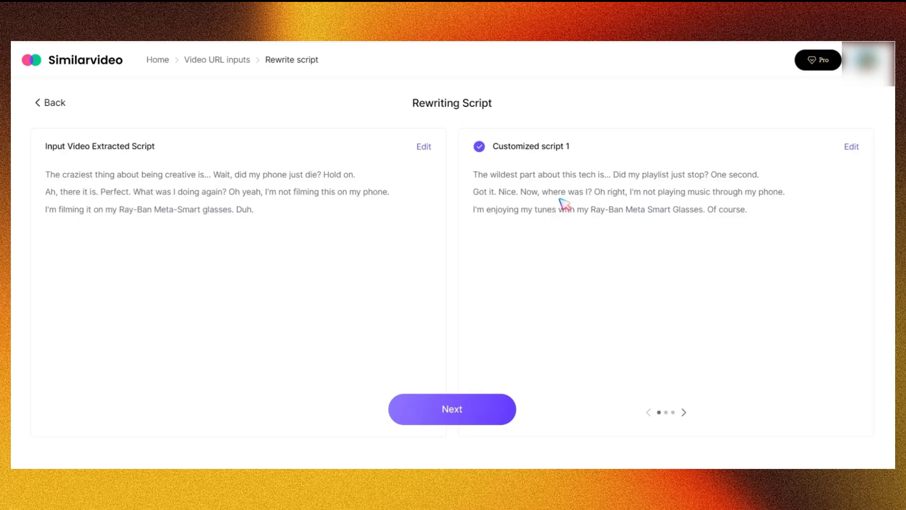
left_click(851, 146)
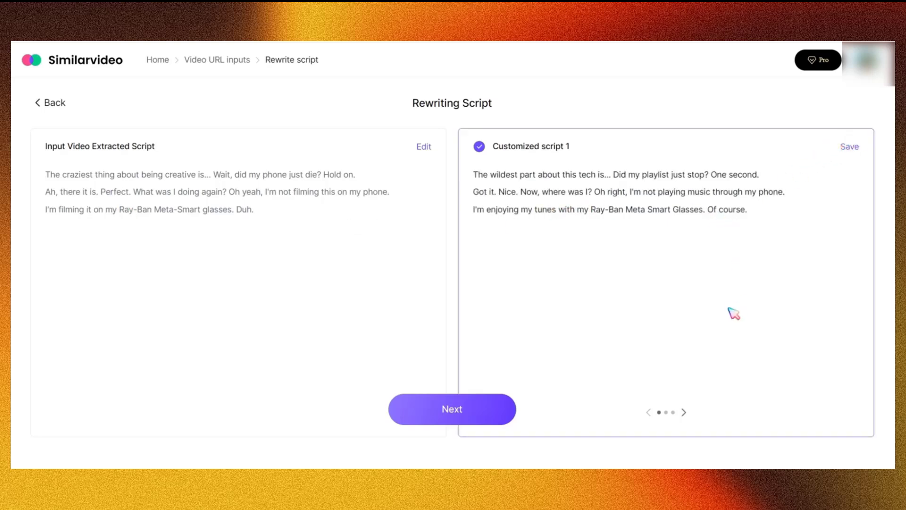
left_click(684, 412)
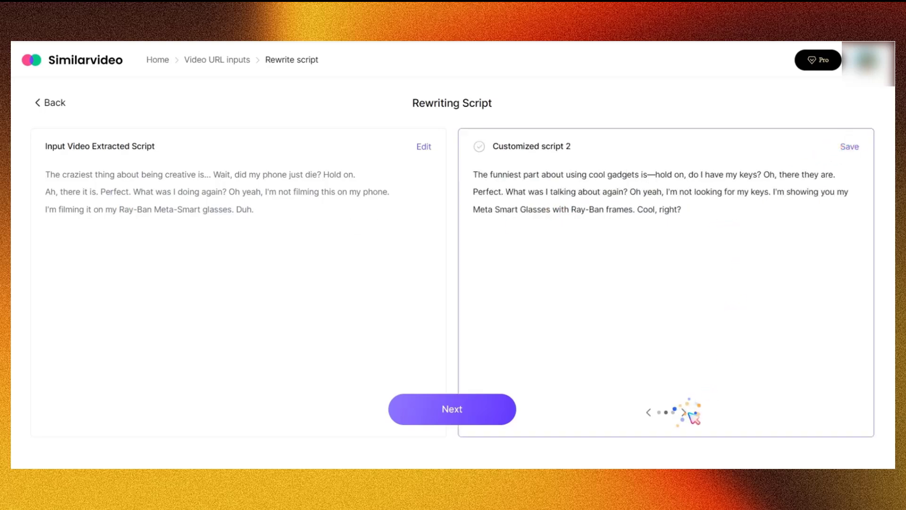
left_click(480, 147)
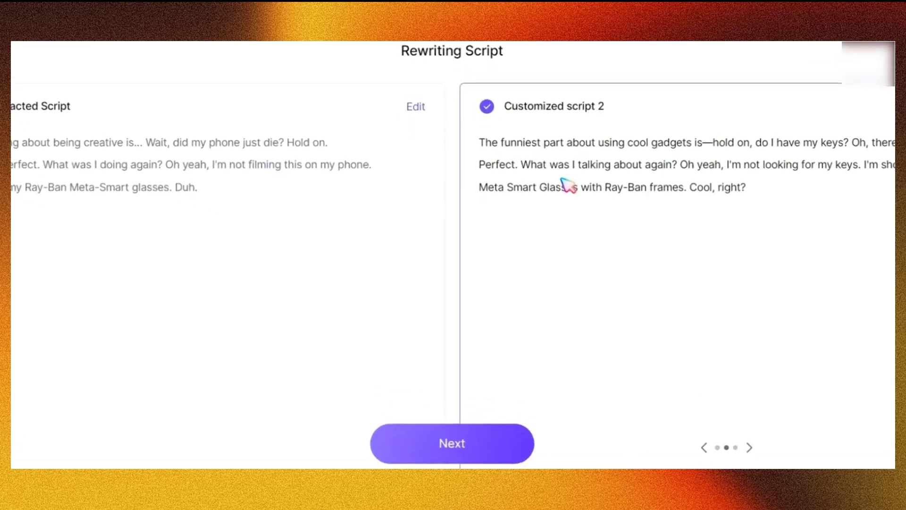
left_click(453, 460)
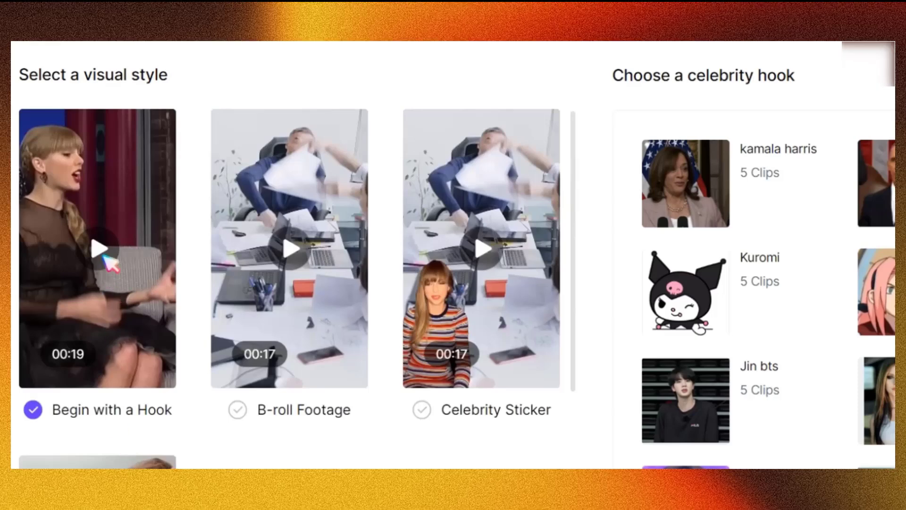
Step: Use the Begin with a Hook style with the 00:03 Donald John Trump clip, then generate
left_click(294, 246)
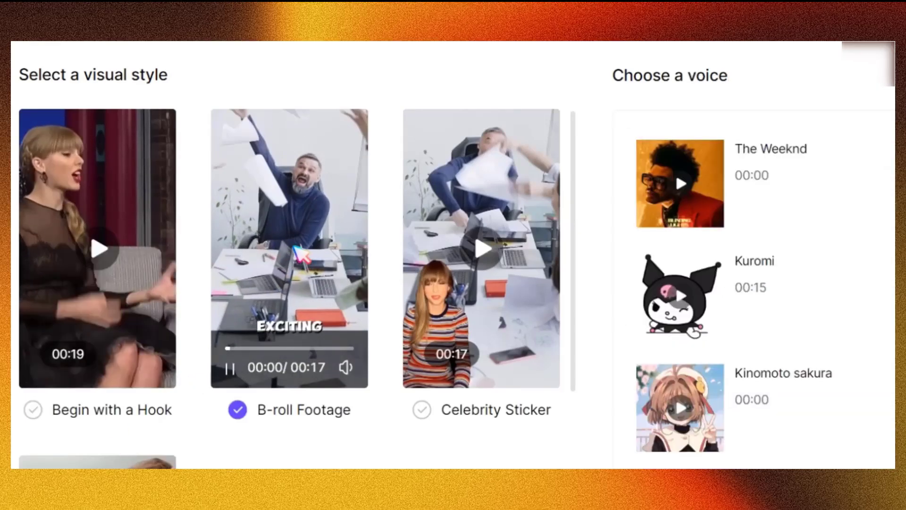
left_click(100, 412)
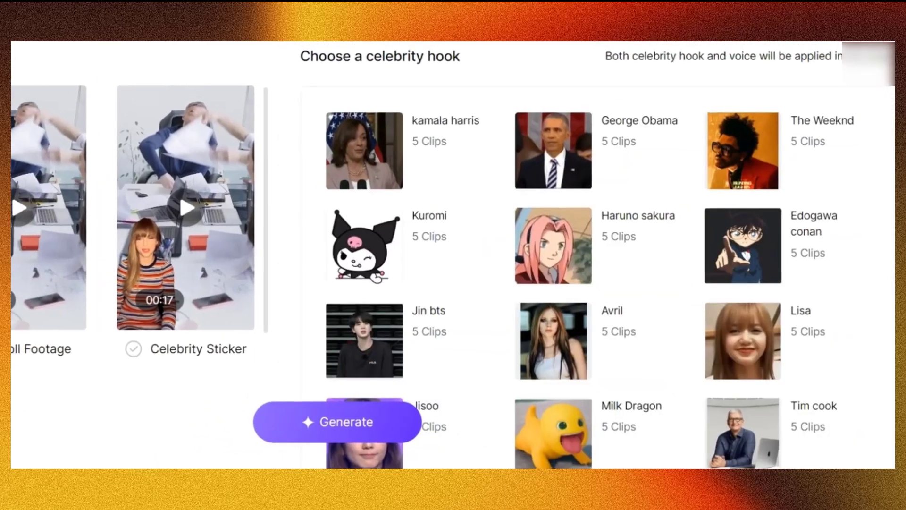
scroll(574, 207, "down", 5)
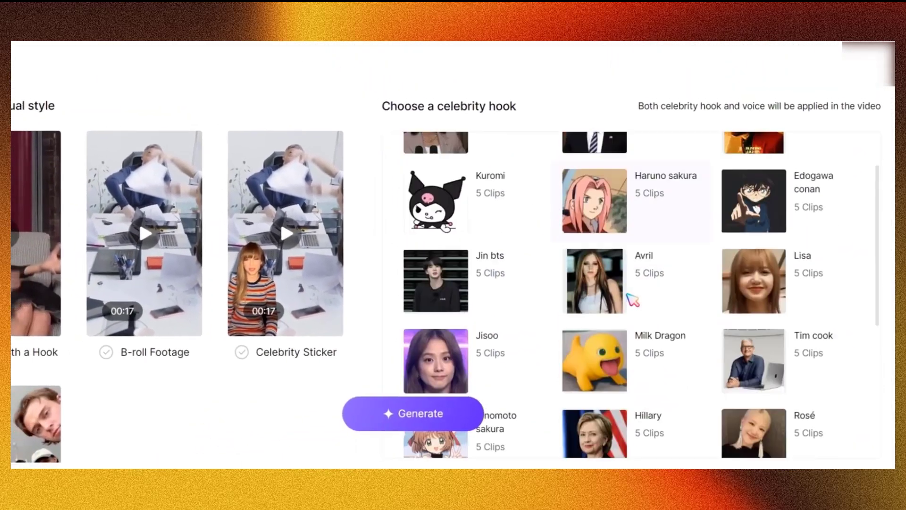
scroll(574, 206, "up", 5)
left_click(40, 367)
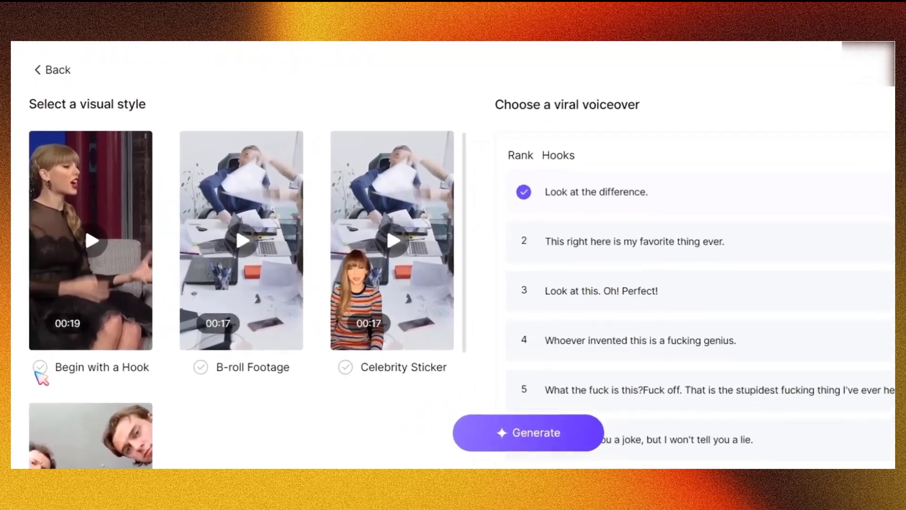
left_click(38, 370)
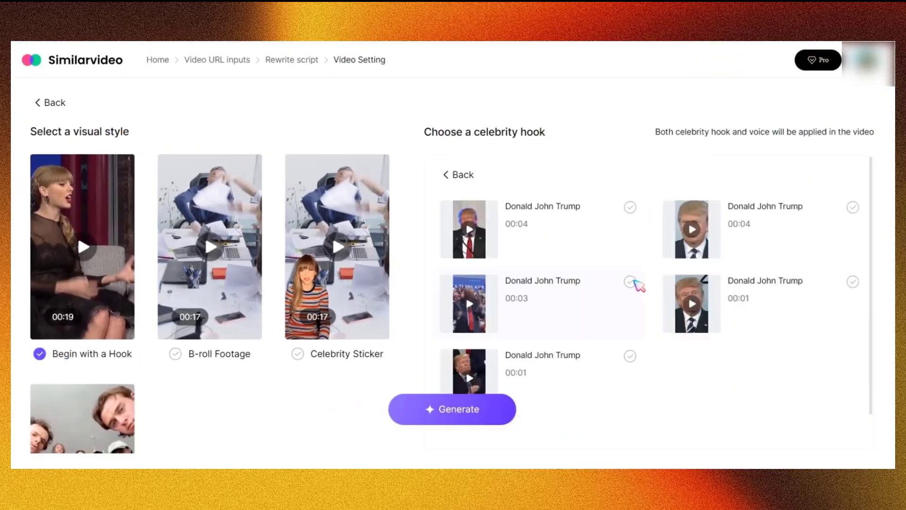
left_click(632, 282)
scroll(671, 314, "down", 1)
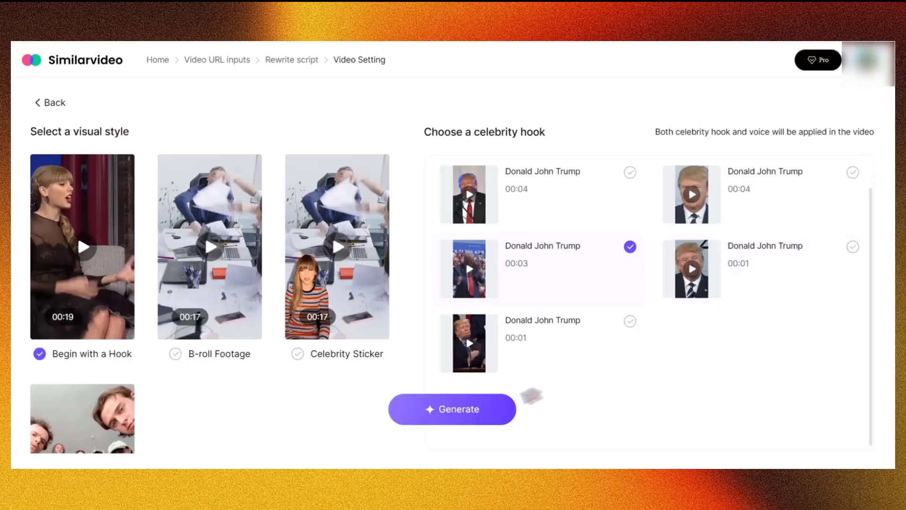
left_click(469, 411)
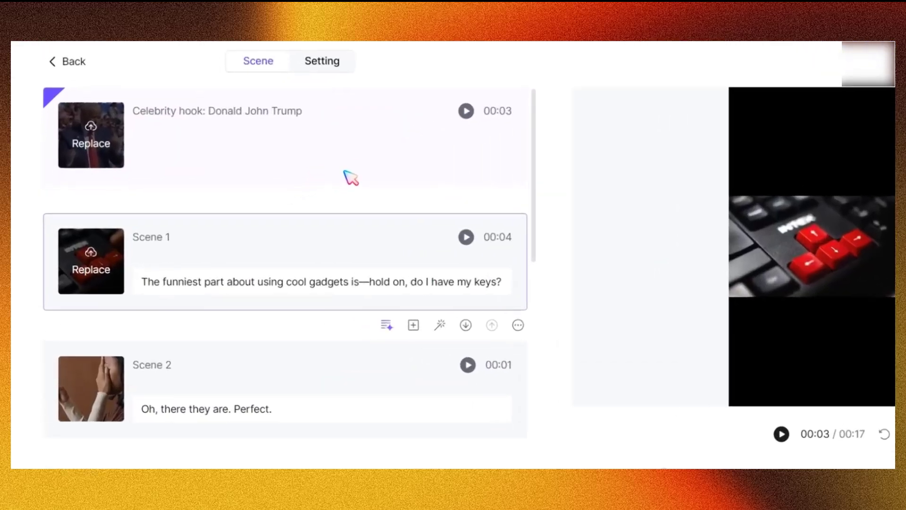
Step: Preview stock-footage replacements for Scene 1, then view the add-scene options below it
left_click(99, 272)
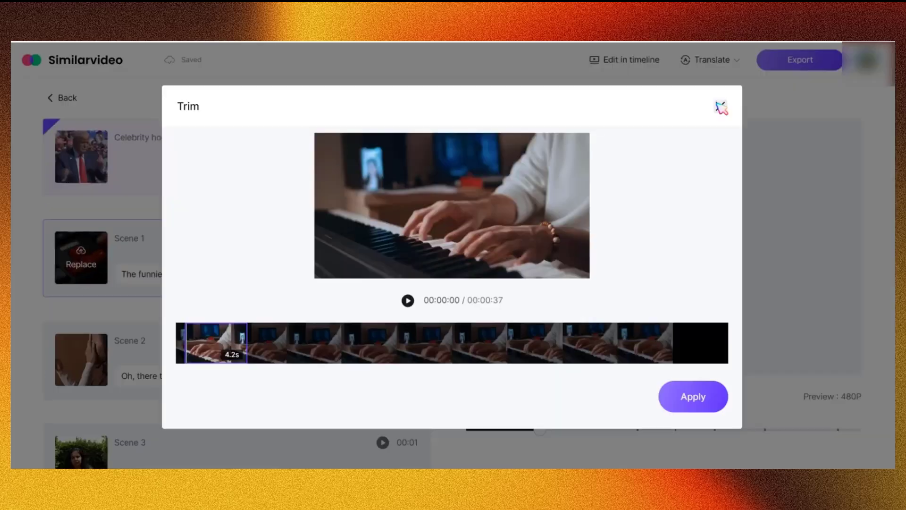
left_click(721, 106)
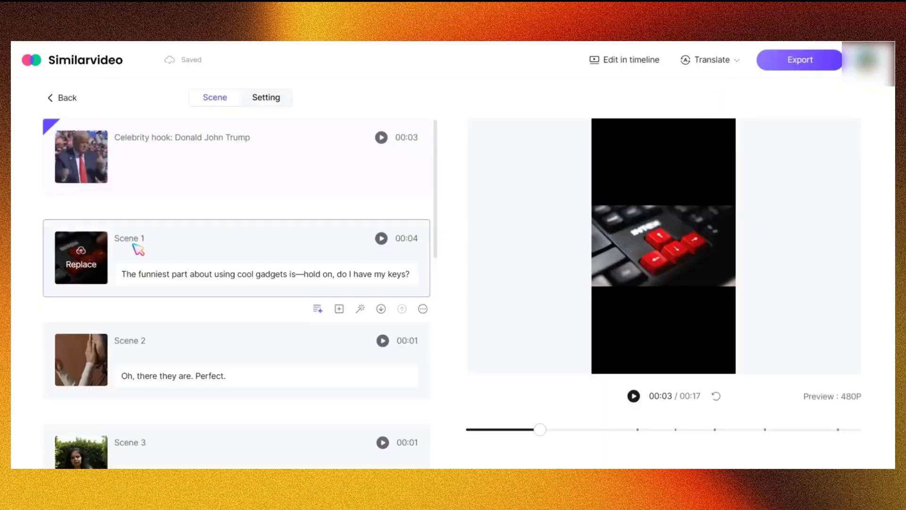
left_click(318, 309)
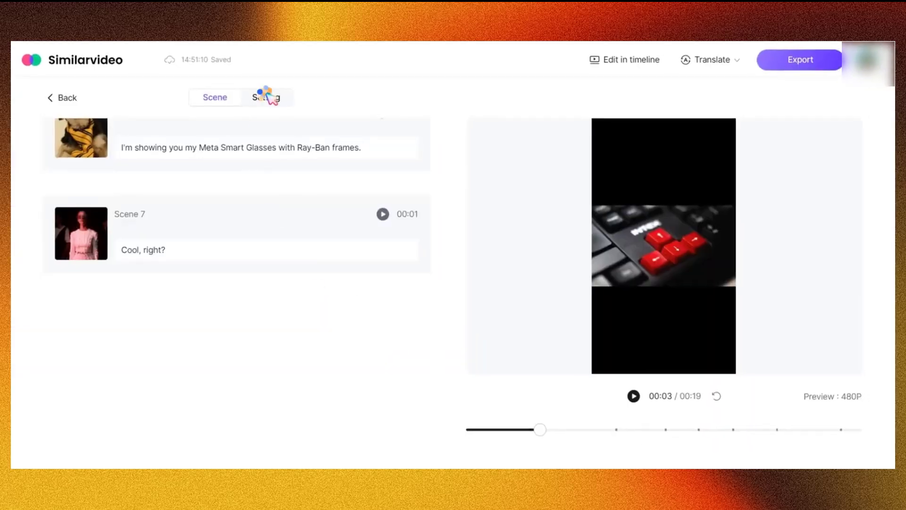
Step: In Settings, try Typewriter and no animation, then set the caption animation to Bounce out
left_click(264, 96)
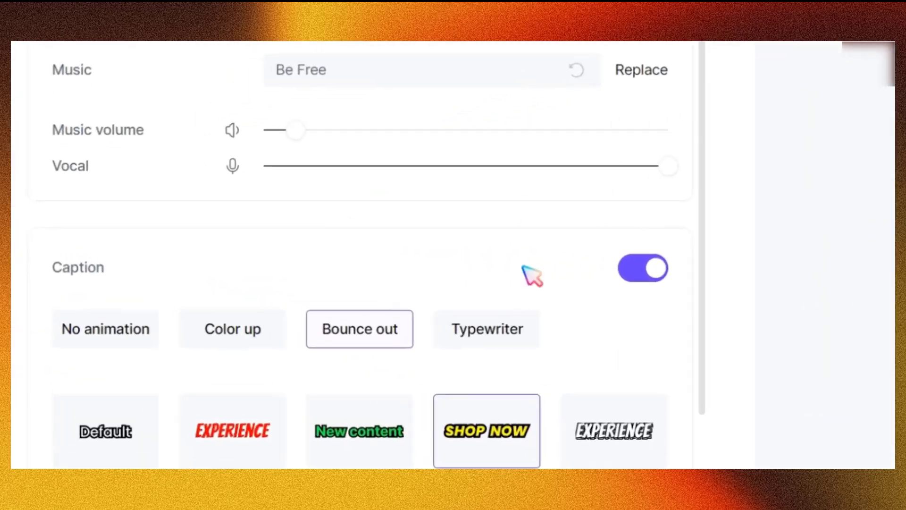
scroll(530, 274, "down", 5)
scroll(530, 277, "up", 5)
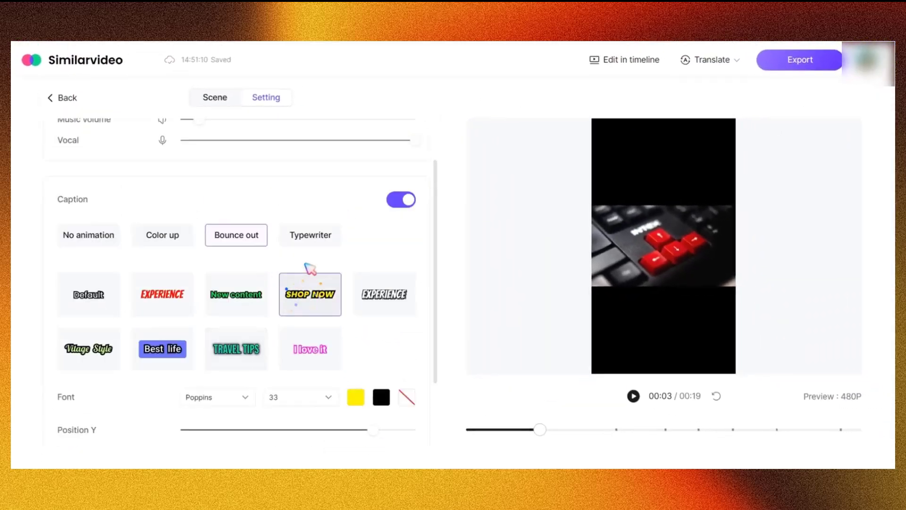
left_click(286, 240)
left_click(106, 239)
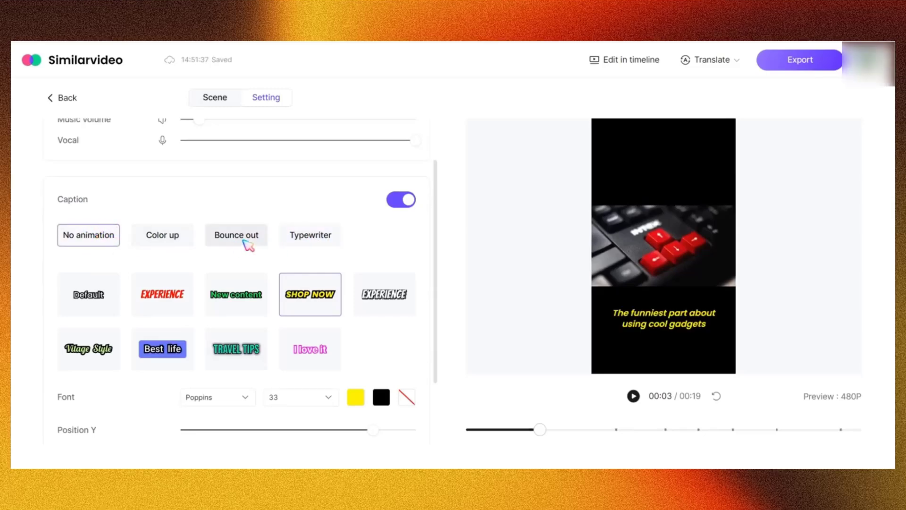
left_click(244, 241)
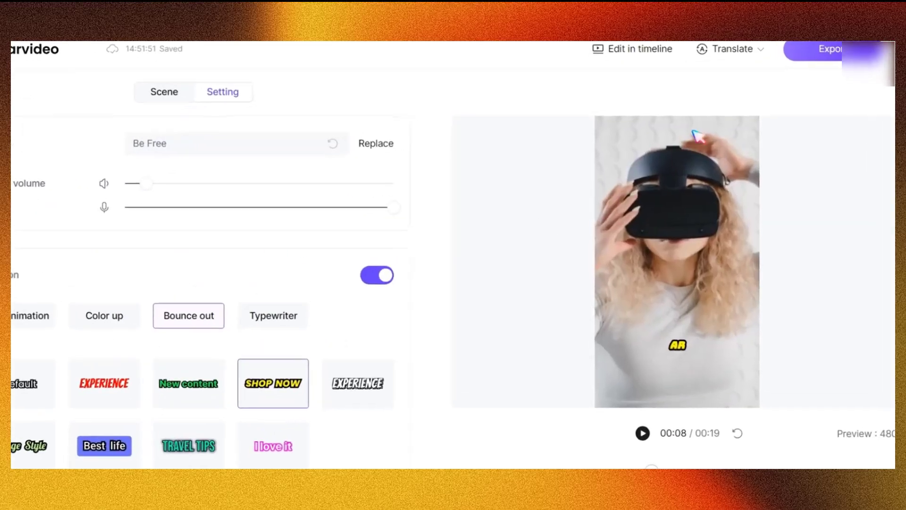
Step: Browse the available translation languages, then close the list
left_click(711, 59)
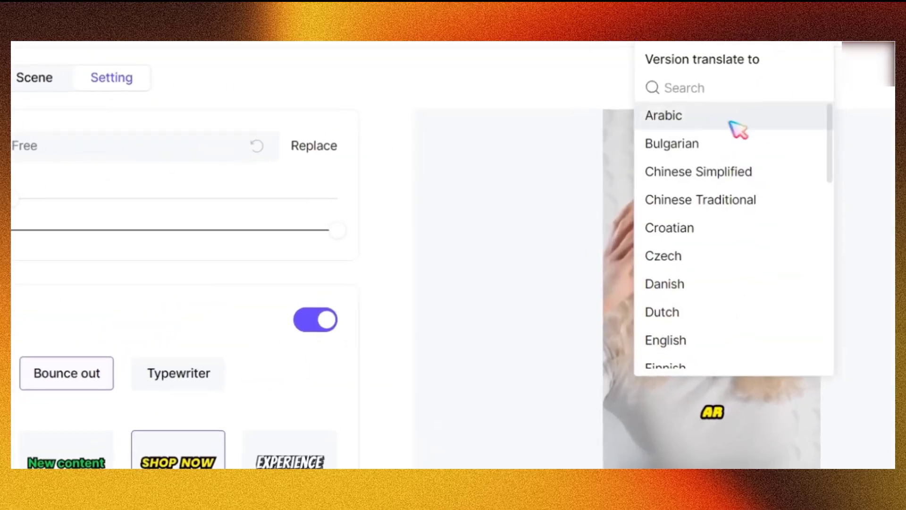
scroll(679, 200, "down", 4)
scroll(726, 225, "down", 5)
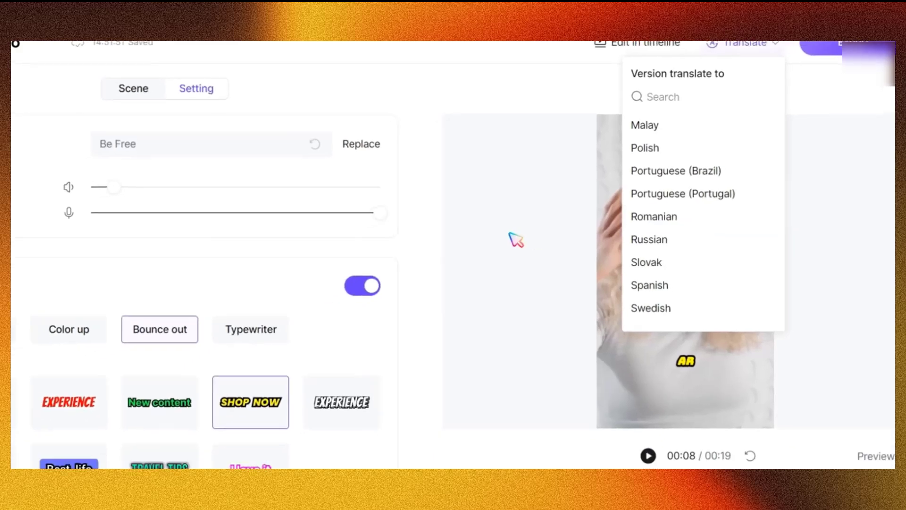
left_click(505, 256)
Step: Export the Meta Smart Glasses video at 1080P resolution
left_click(803, 57)
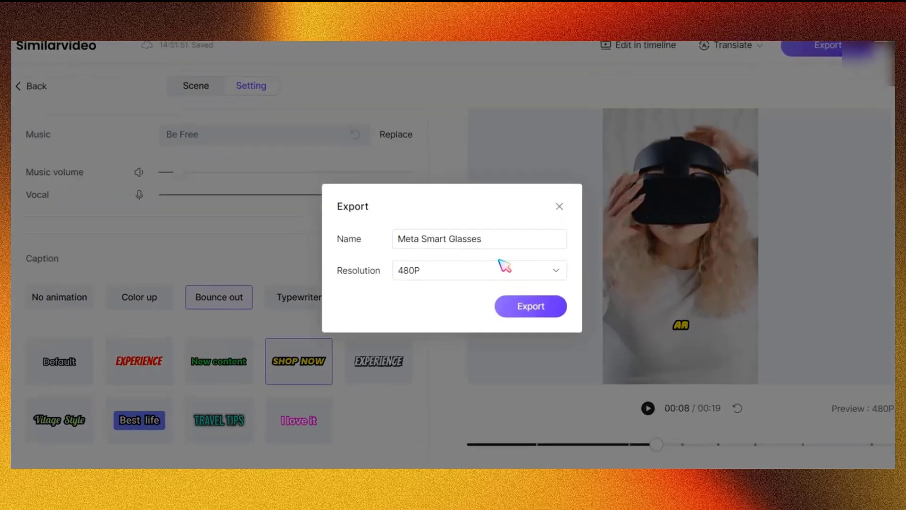
left_click(502, 270)
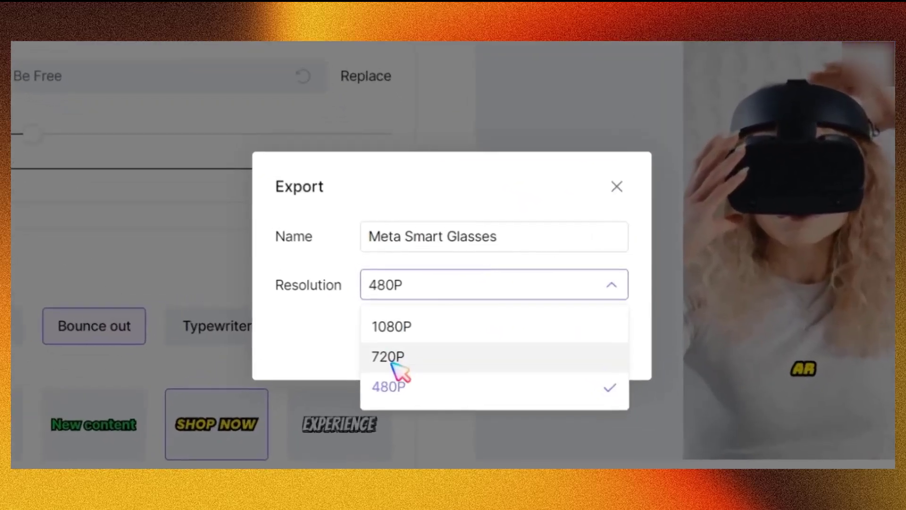
left_click(400, 320)
left_click(562, 340)
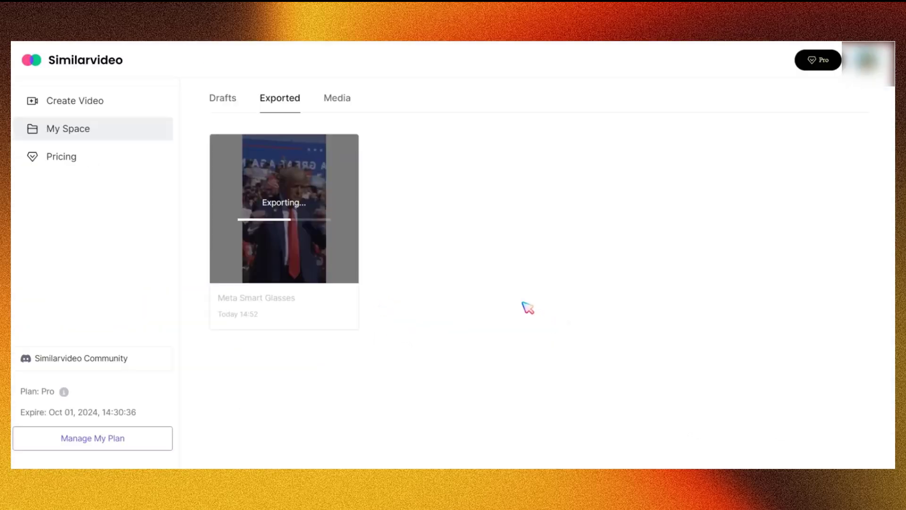
Step: Return to the Create Video home page from the left sidebar
left_click(316, 189)
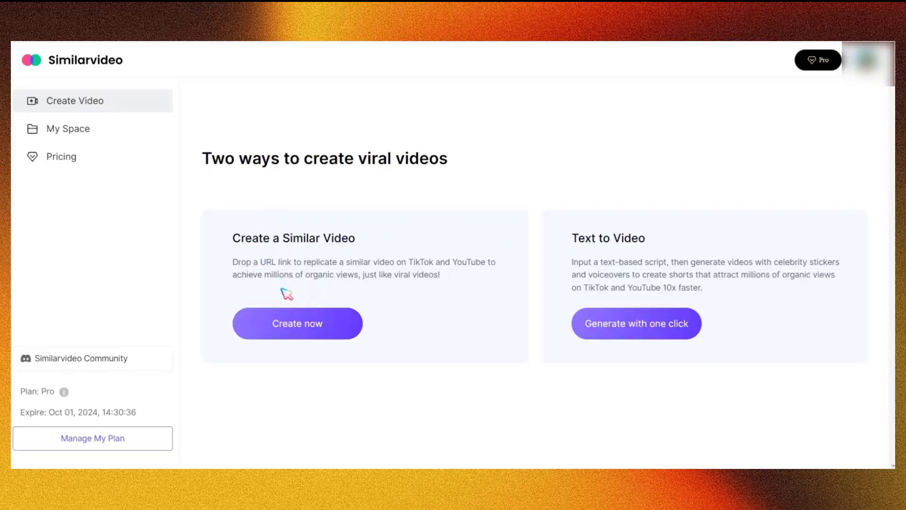
Step: Start a new copied video from the pasted YouTube Shorts link and product name
left_click(295, 327)
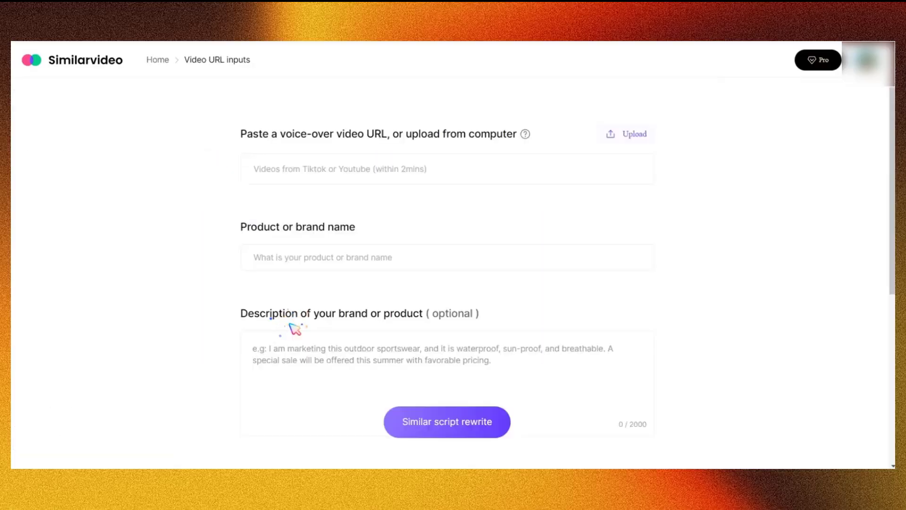
left_click(366, 174)
type("https://www.youtube.com/shorts/9cwl08HTKdl")
left_click(352, 259)
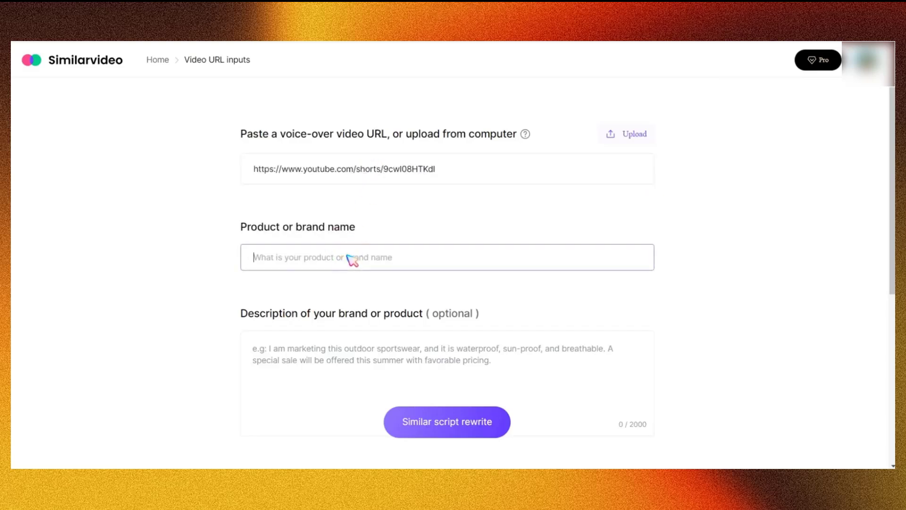
type("5 AMAZING GIFT IDEAS FOR MEN | Christmas Gift Ideas")
left_click_drag(502, 261, 245, 266)
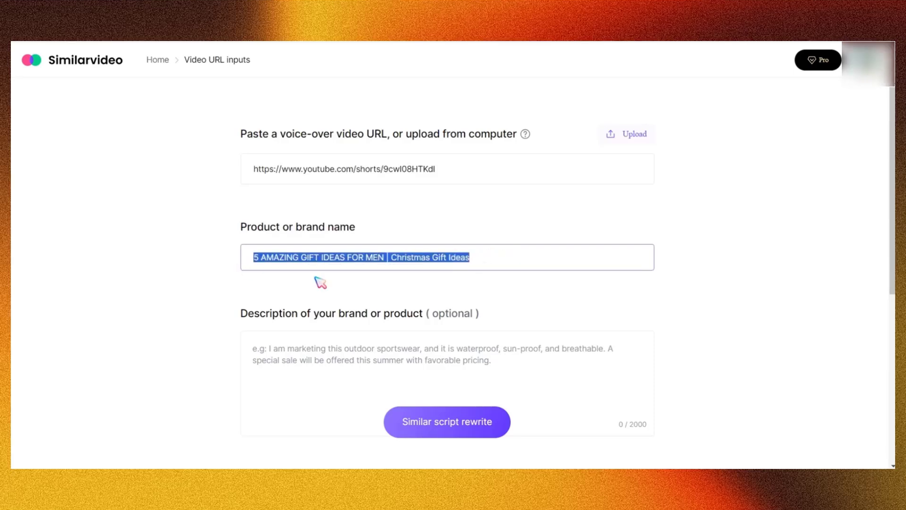
Step: Rewrite it as a similar script and continue to Video Setting
scroll(453, 404, "down", 4)
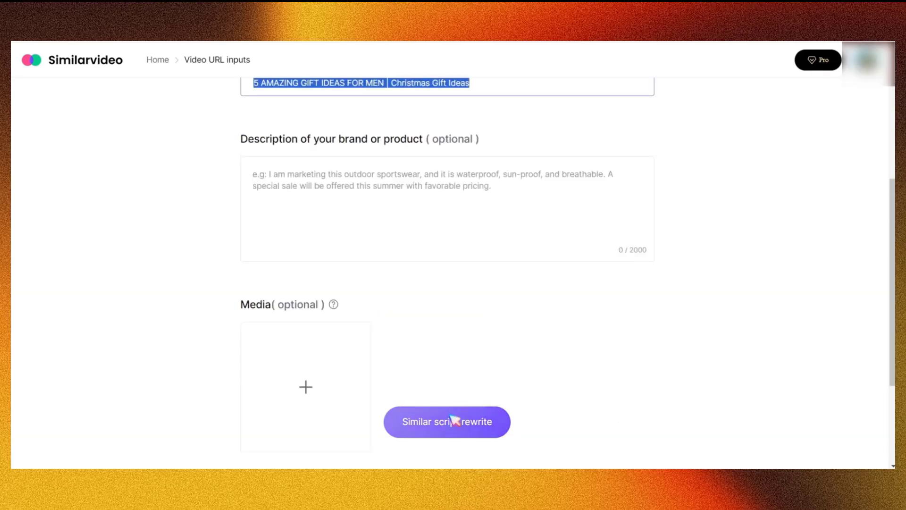
left_click(455, 421)
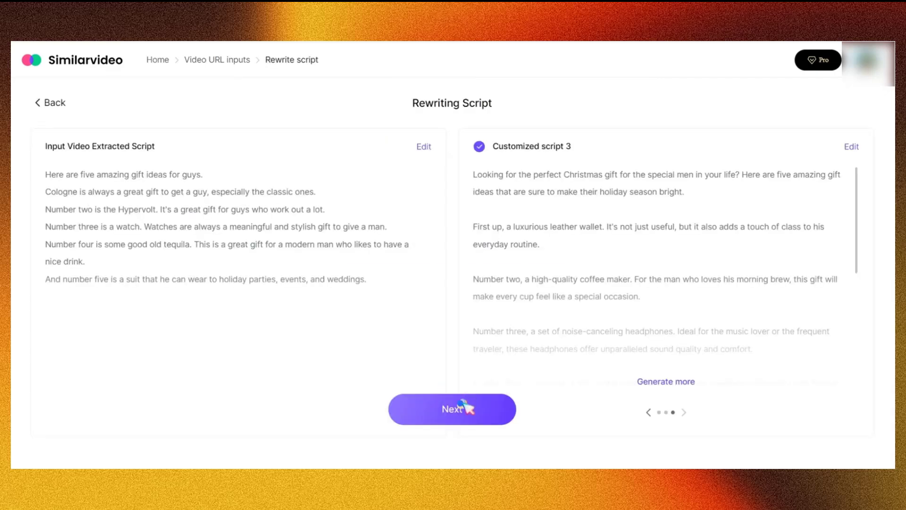
left_click(465, 404)
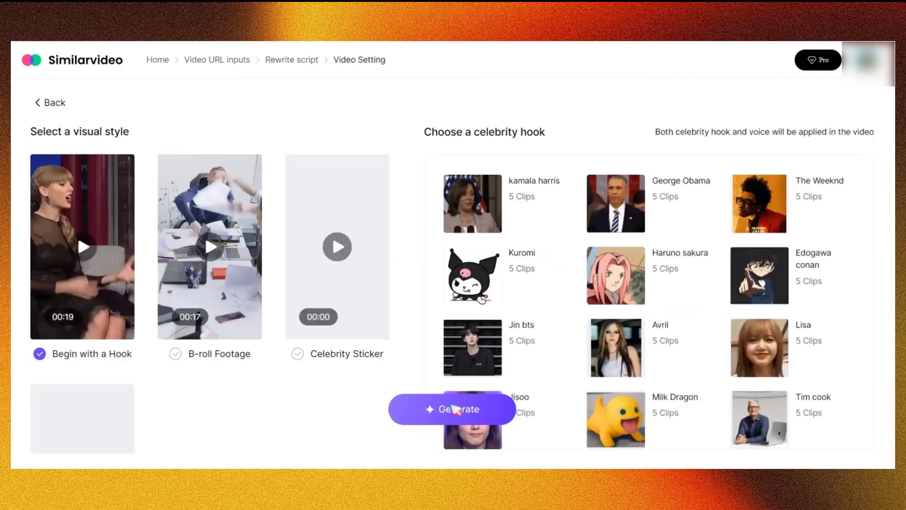
Step: Generate the gift-ideas video opening with the viral voiceover hook 'Look at the difference.'
scroll(213, 400, "down", 3)
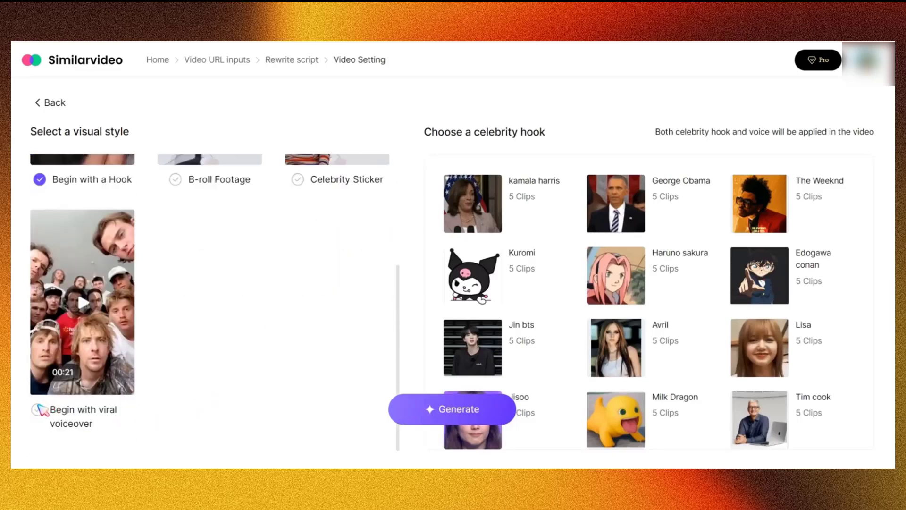
left_click(37, 410)
left_click(736, 212)
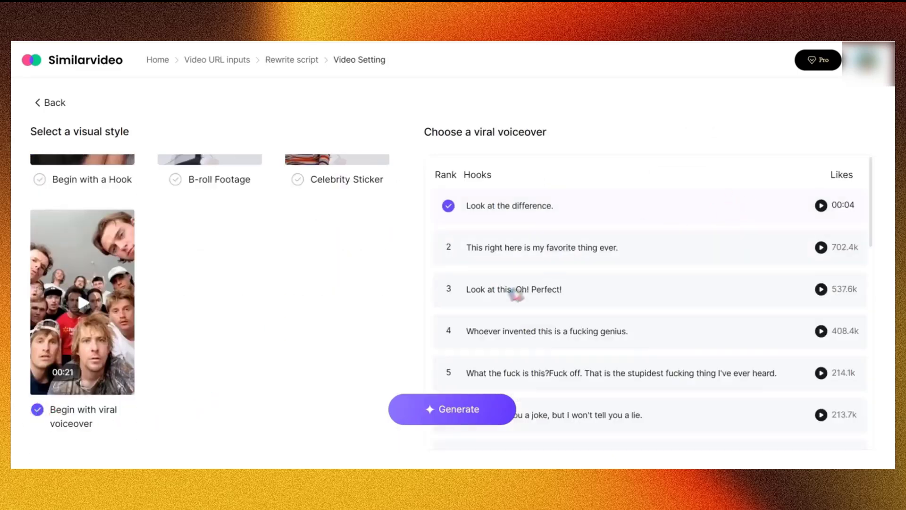
left_click(456, 415)
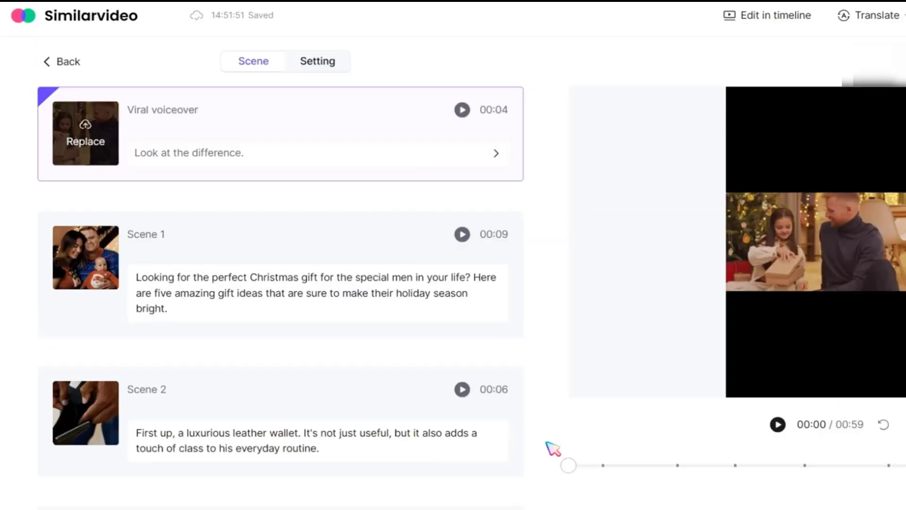
Step: Switch the video's captions to the TRAVEL TIPS style
scroll(411, 216, "down", 10)
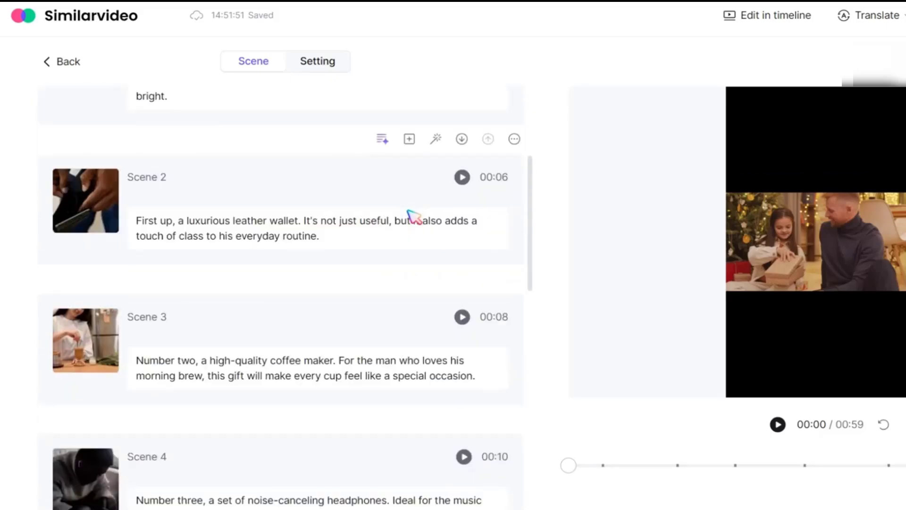
left_click(321, 66)
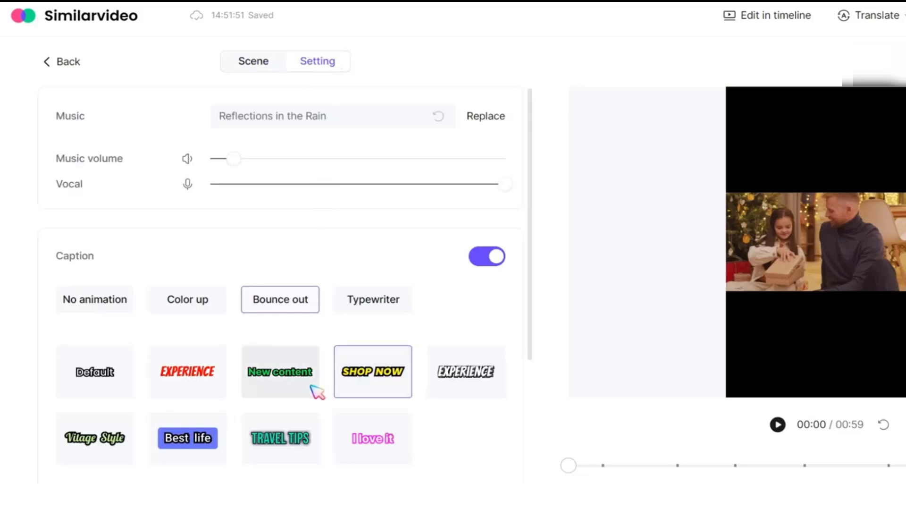
left_click(298, 431)
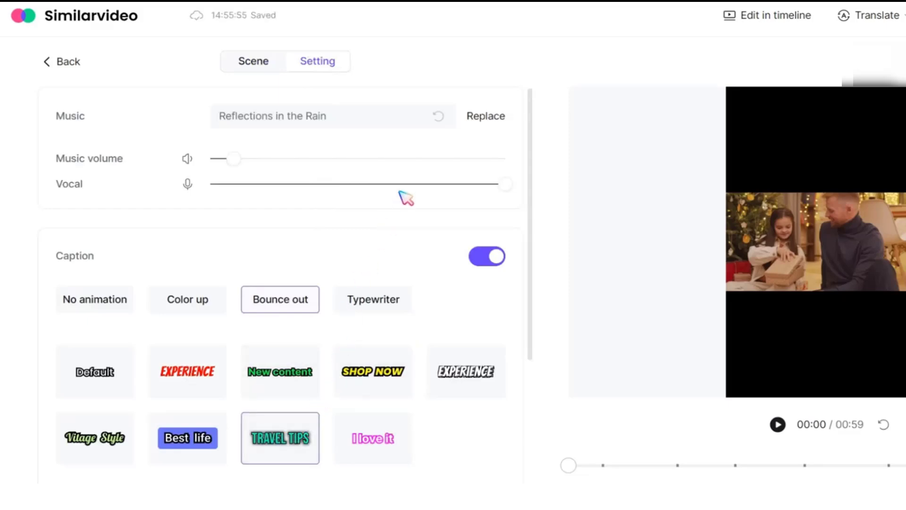
Step: Export the Perfect Gifts for Him video at 1080P resolution
scroll(404, 197, "down", 3)
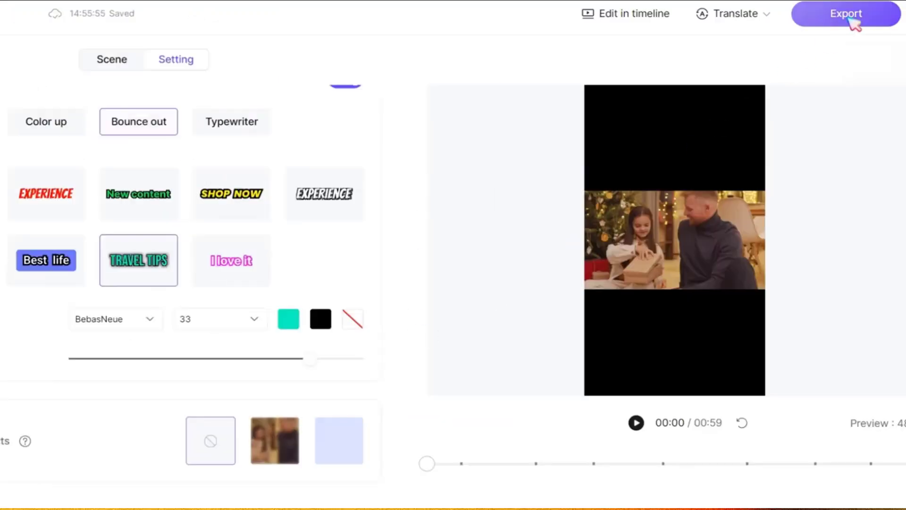
left_click(848, 21)
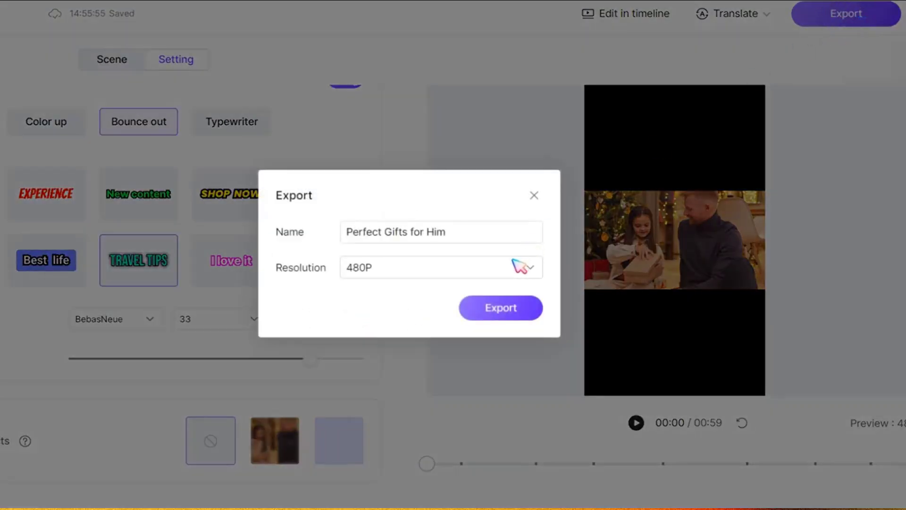
left_click(493, 273)
left_click(415, 298)
left_click(495, 312)
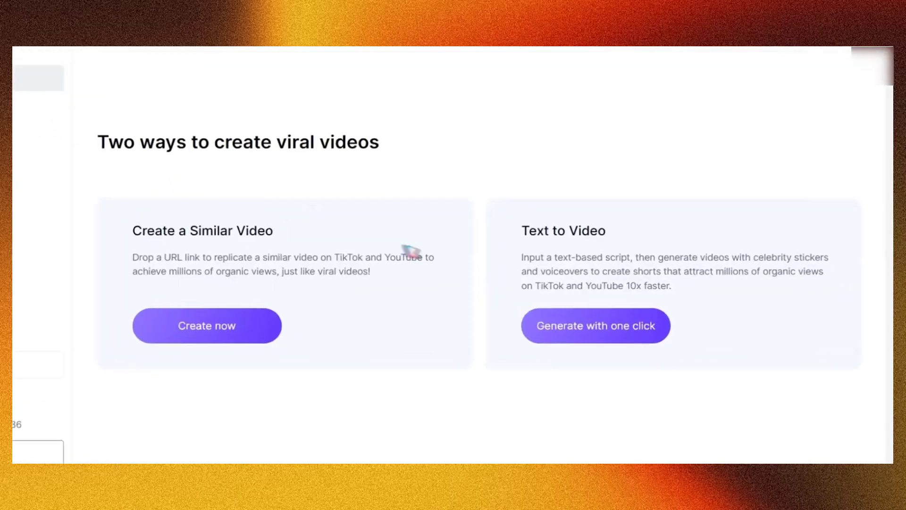
Step: Start a script-based video and have ChatGPT write the hidden-places script as a paragraph
left_click(484, 334)
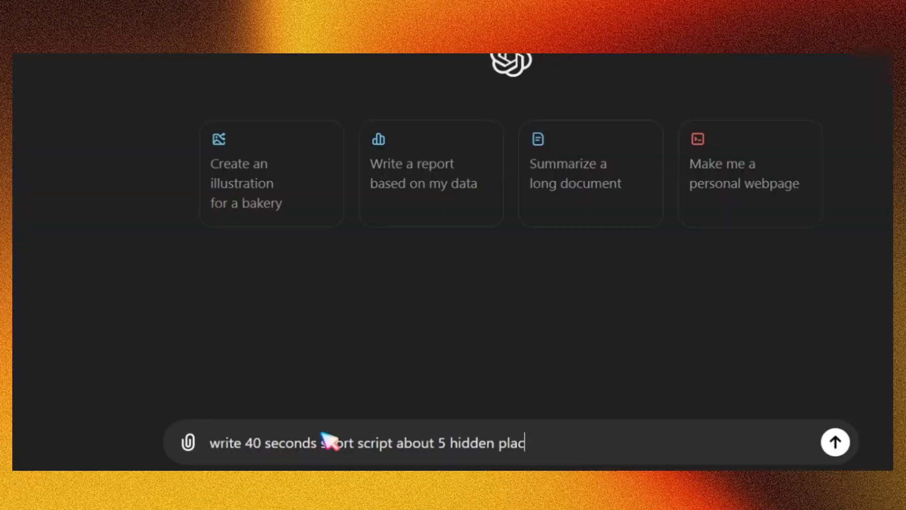
type("arth")
key("Return")
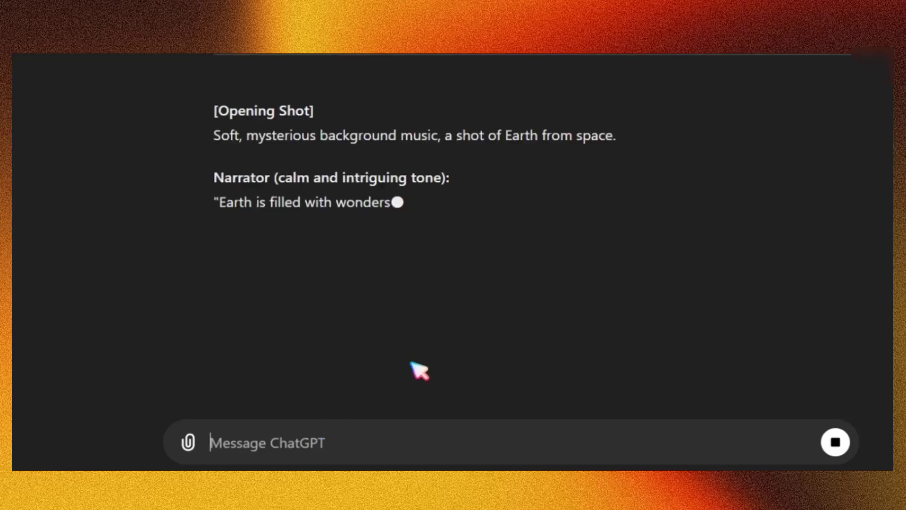
type("in para")
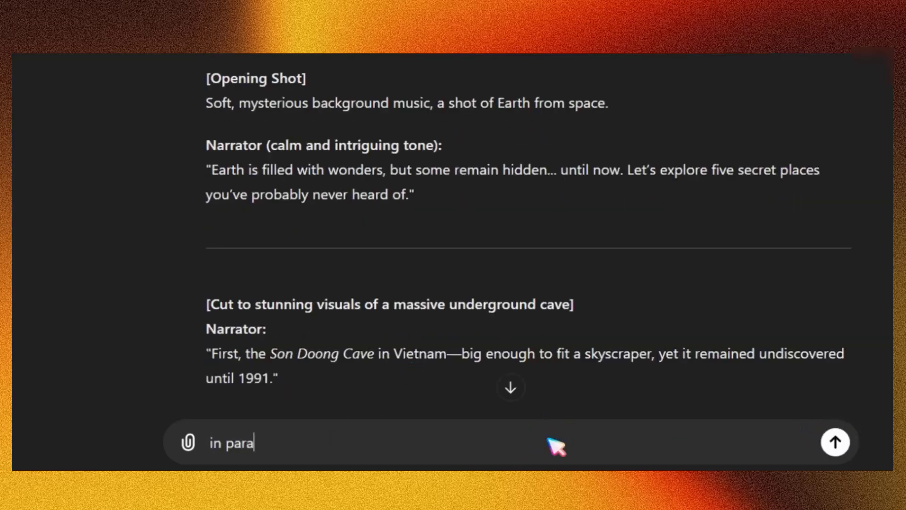
type("graph")
key("Return")
Step: Copy ChatGPT's paragraph reply into Similarvideo's script box
left_click_drag(572, 289, 333, 218)
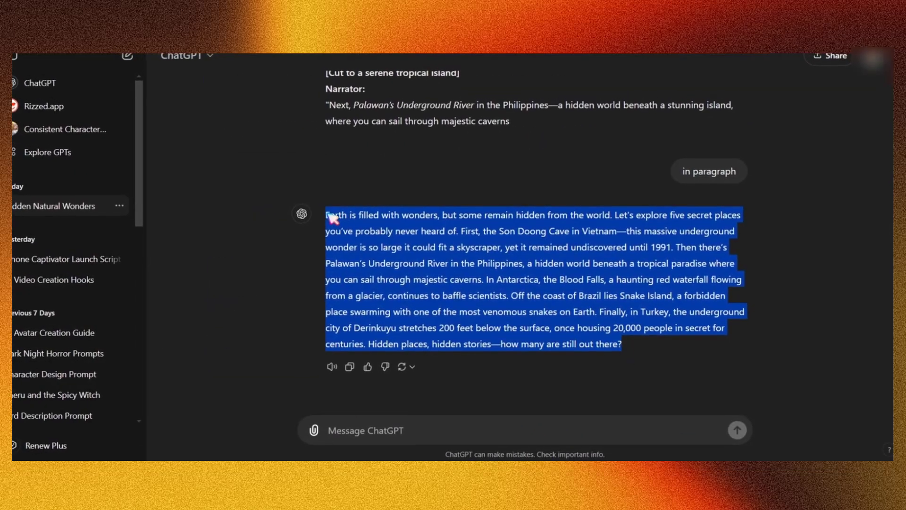
right_click(334, 218)
left_click(352, 226)
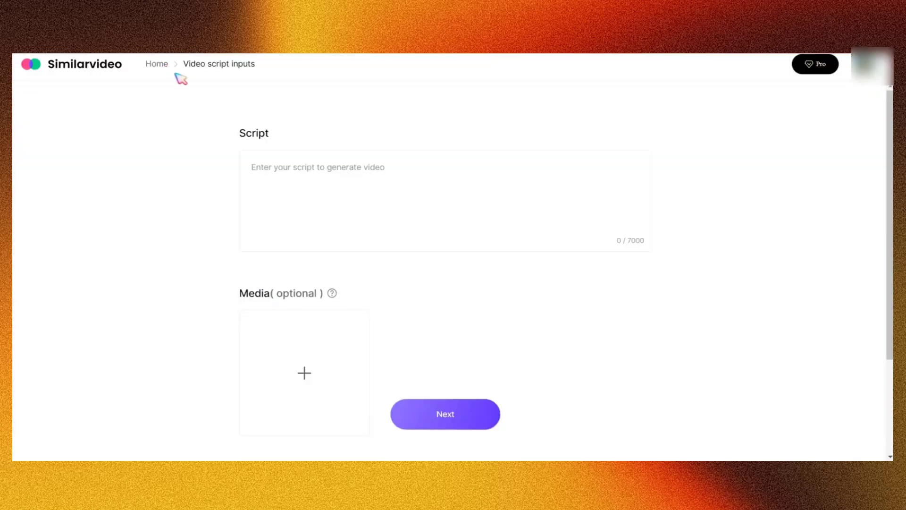
left_click(325, 198)
key("ctrl+v")
scroll(445, 399, "down", 3)
Step: Generate the hidden-places video using the B-roll Footage style and the Jennie voice
left_click(444, 413)
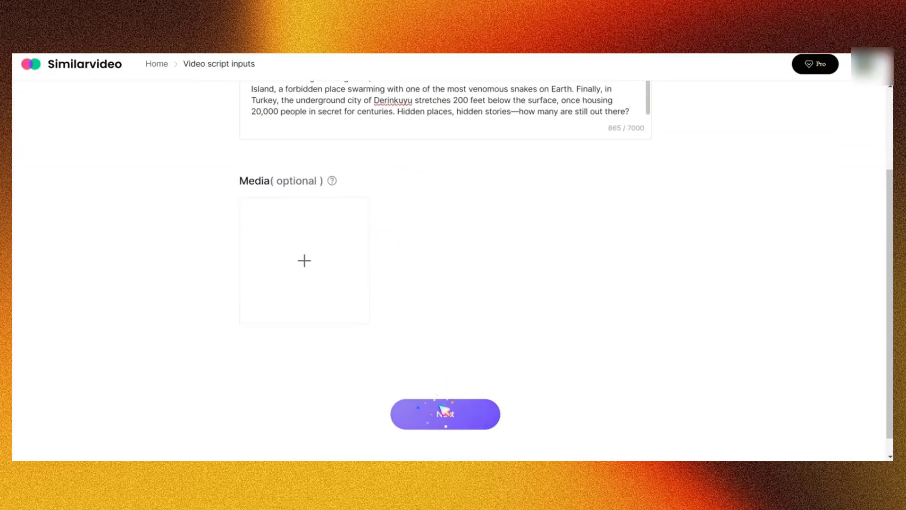
scroll(343, 409, "down", 1)
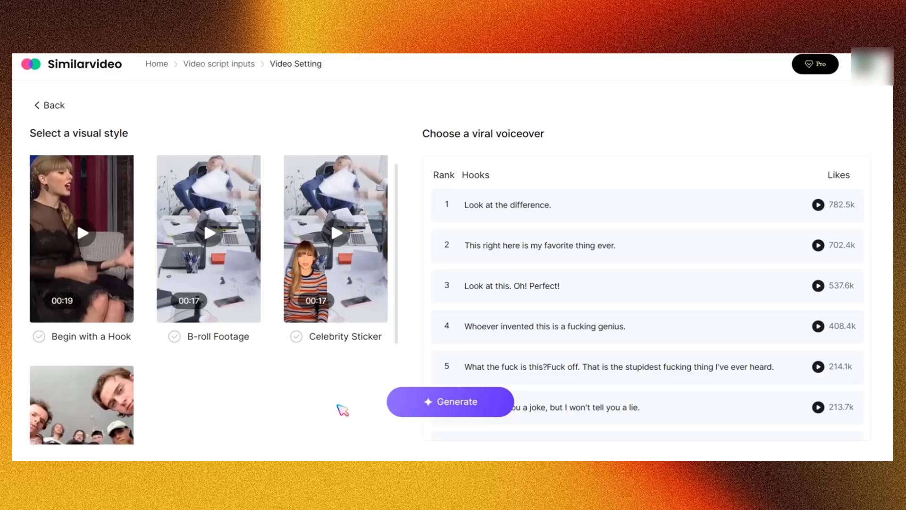
scroll(342, 409, "up", 1)
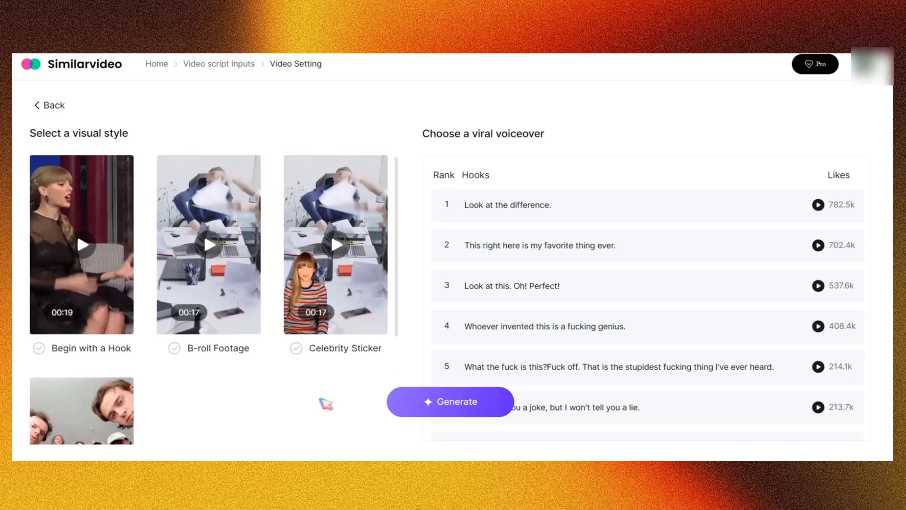
left_click(207, 349)
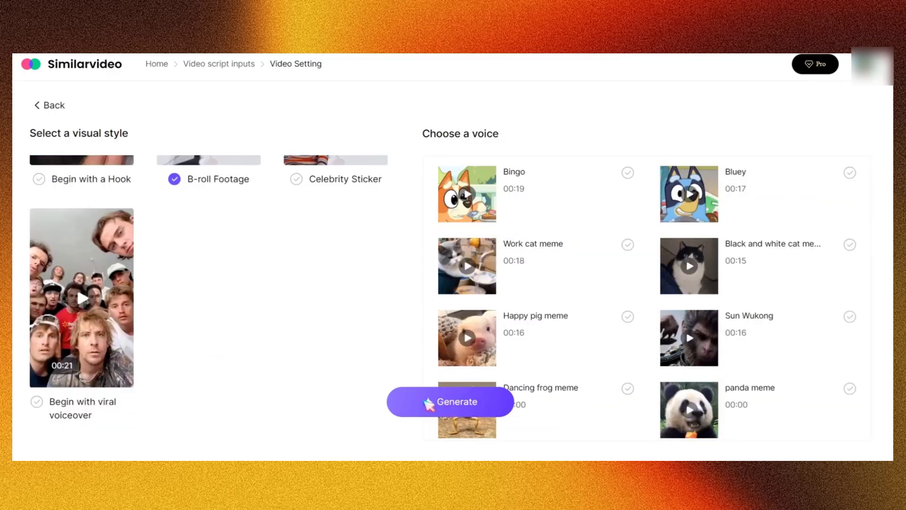
left_click(429, 402)
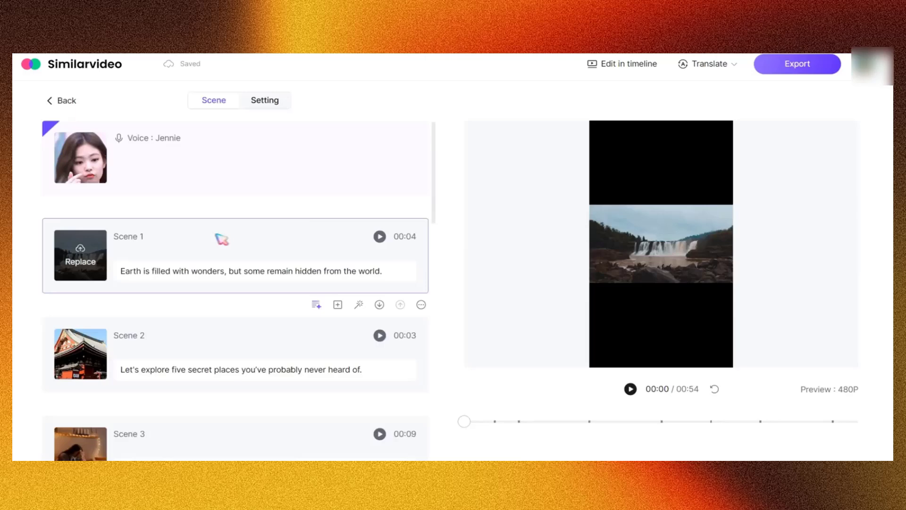
Step: Set TRAVEL TIPS captions with Color up animation and bring up the Hidden Wonders export dialog
scroll(196, 255, "down", 6)
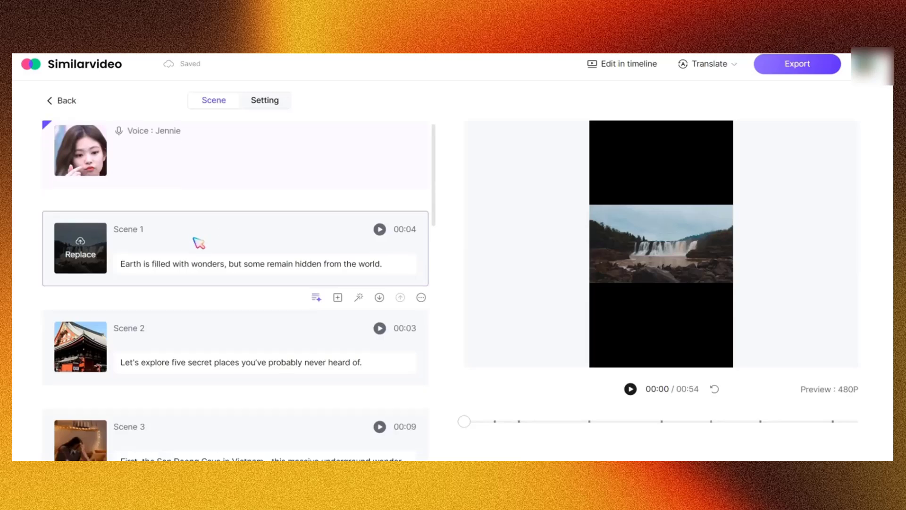
scroll(194, 269, "down", 4)
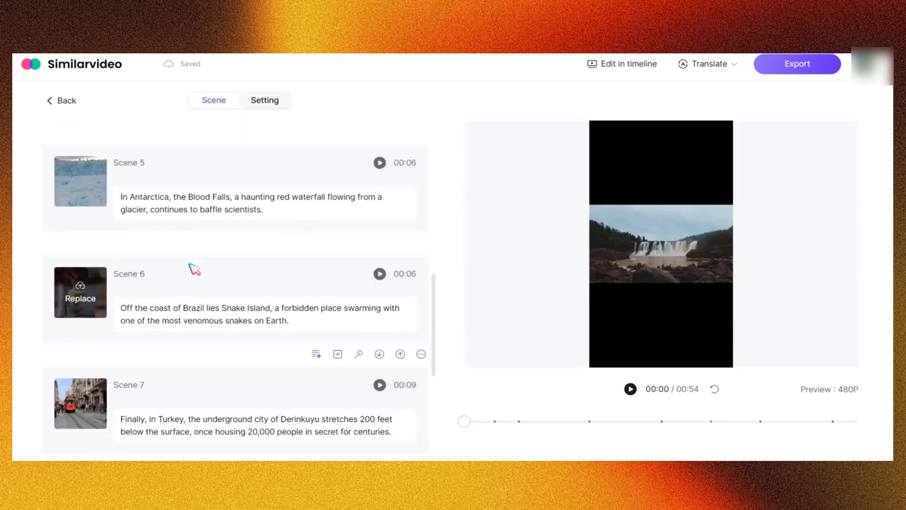
scroll(117, 279, "down", 5)
scroll(113, 281, "up", 5)
scroll(114, 281, "up", 10)
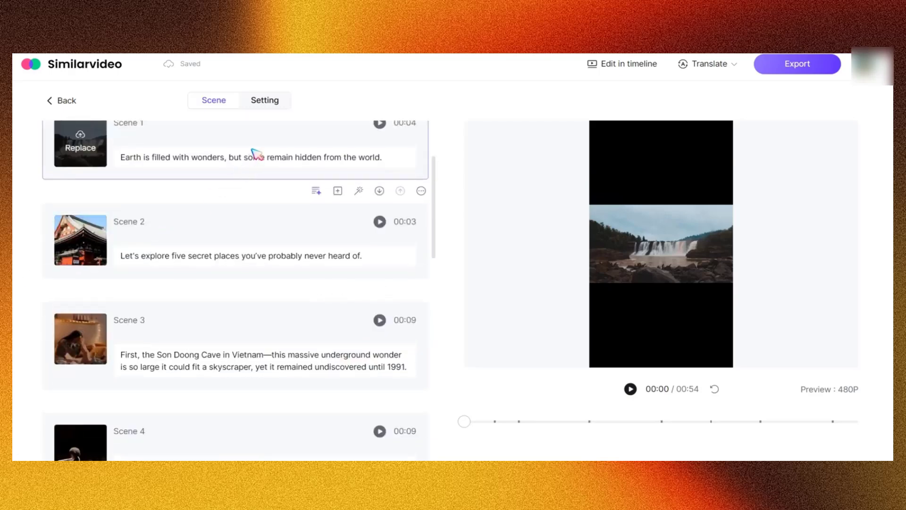
left_click(267, 108)
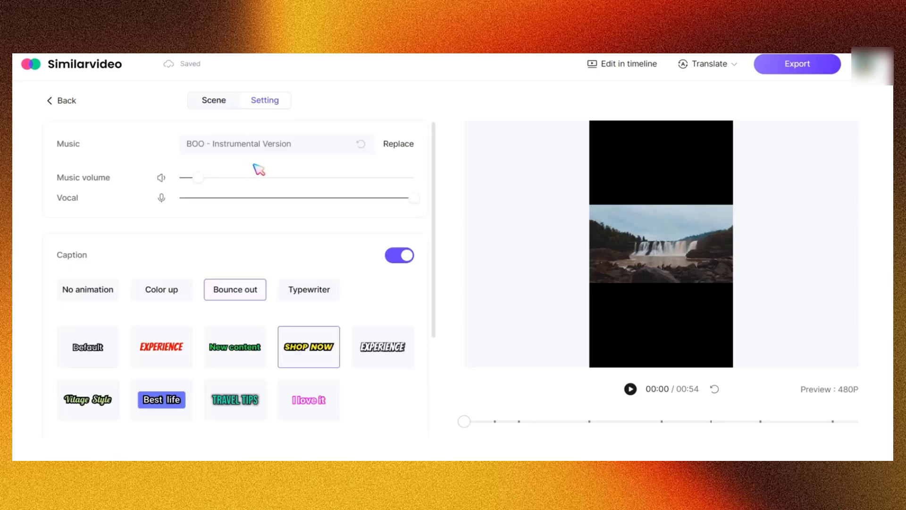
scroll(249, 226, "down", 5)
scroll(244, 306, "up", 2)
left_click(234, 315)
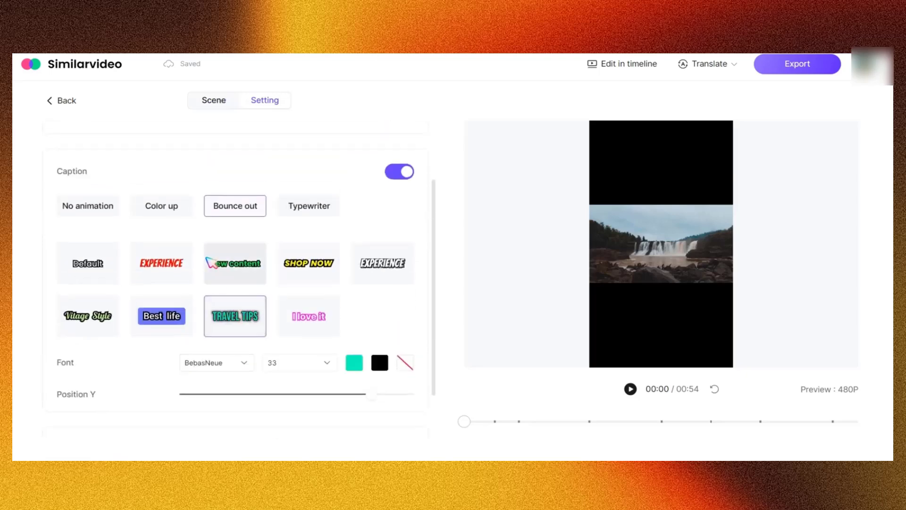
left_click(153, 205)
scroll(321, 302, "up", 2)
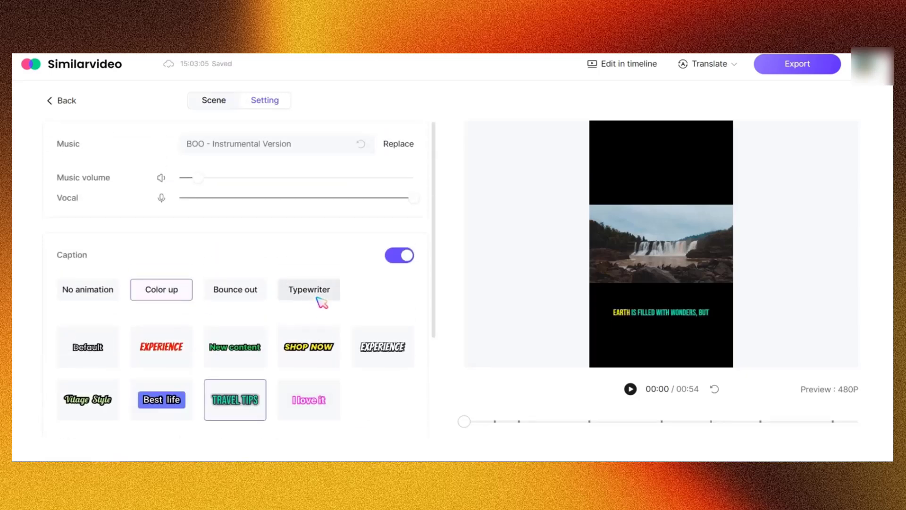
left_click(803, 68)
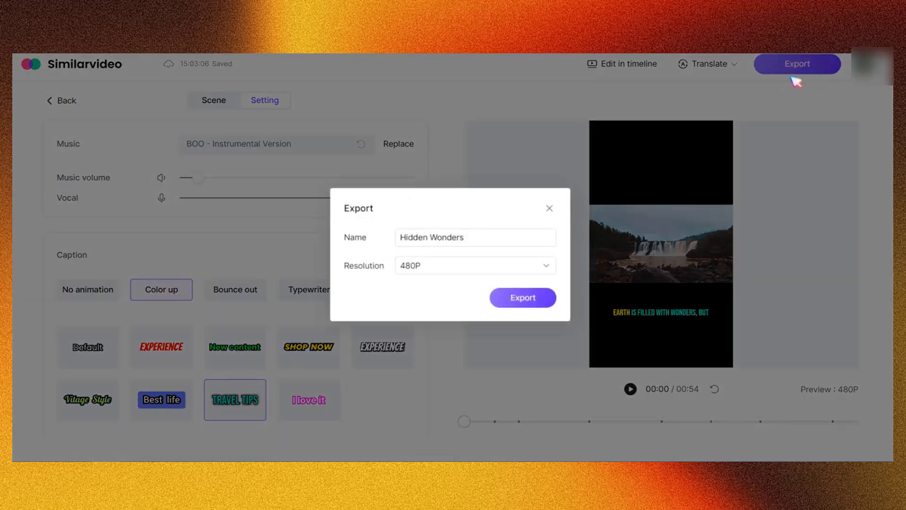